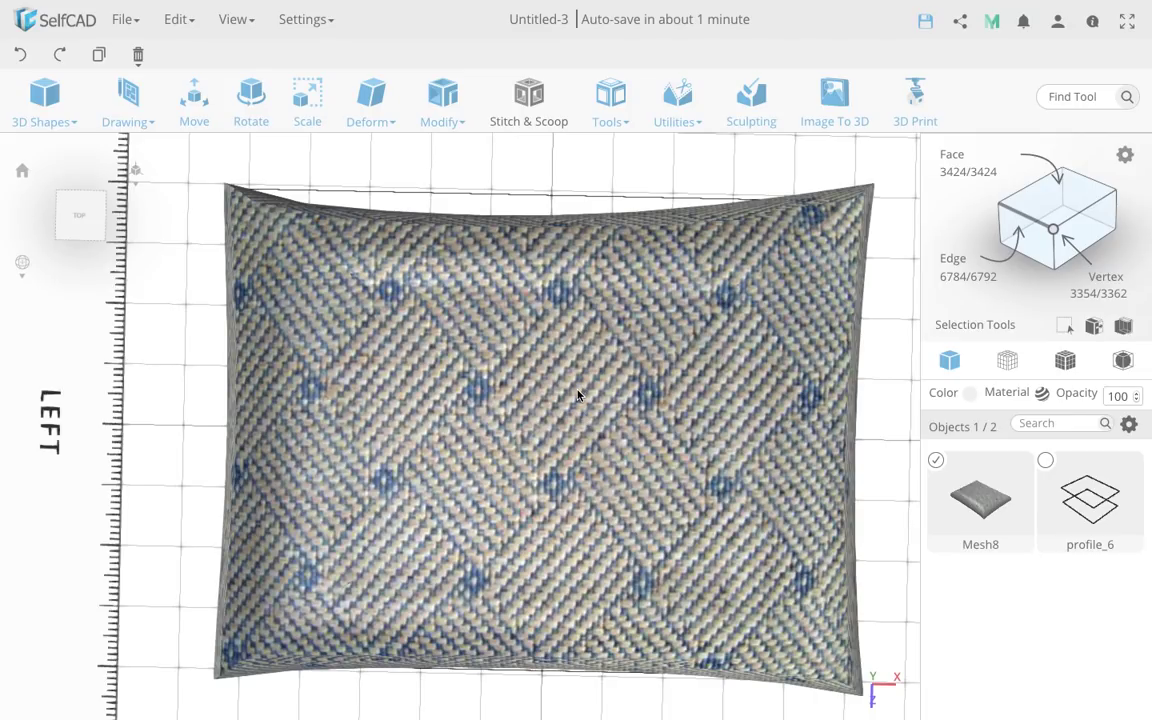
# Delete all objects, removing Mesh8 and profile_6 to leave the scene empty
pyautogui.moveTo(577, 395)
pyautogui.mouseDown(button='right')
pyautogui.moveTo(586, 224)
pyautogui.moveTo(309, 339)
pyautogui.moveTo(502, 328)
pyautogui.moveTo(585, 375)
pyautogui.mouseUp(button='right')
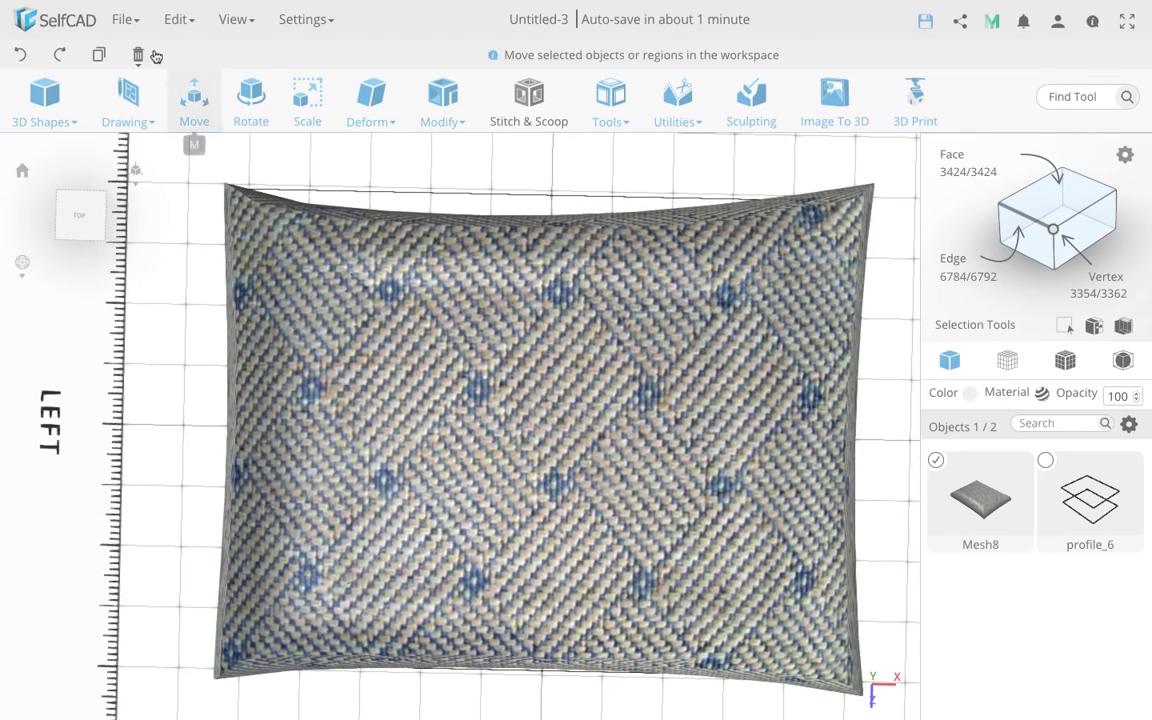
pyautogui.moveTo(138, 54)
pyautogui.click(150, 97)
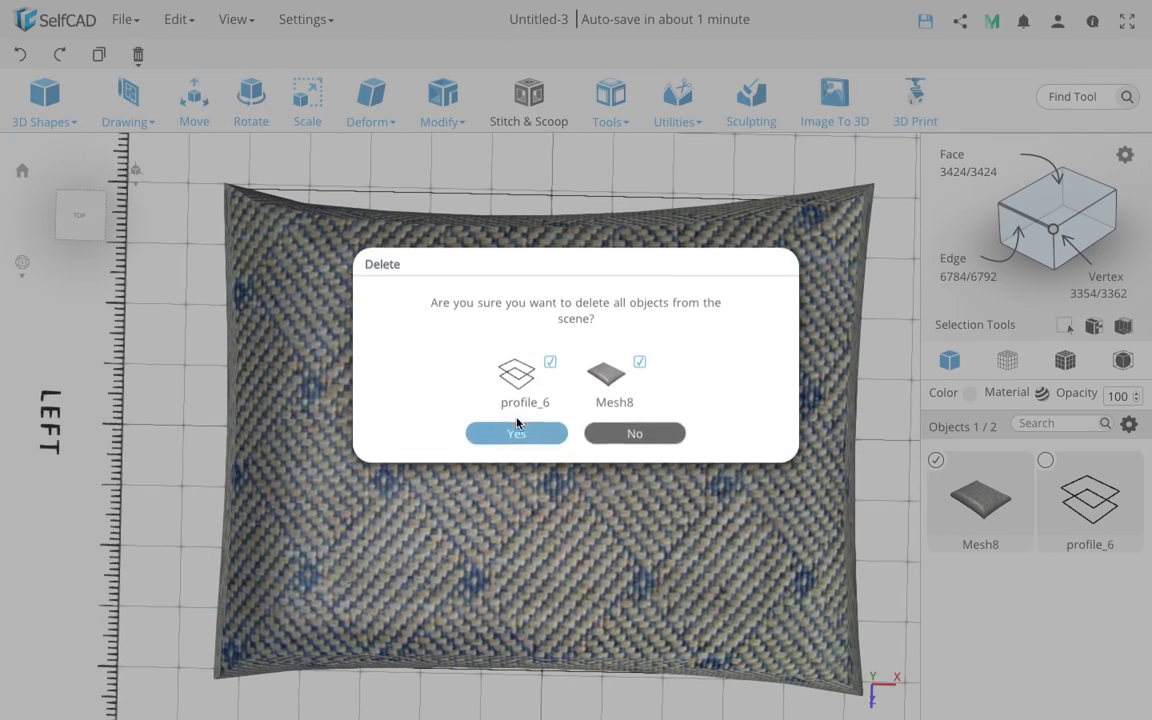
pyautogui.click(520, 432)
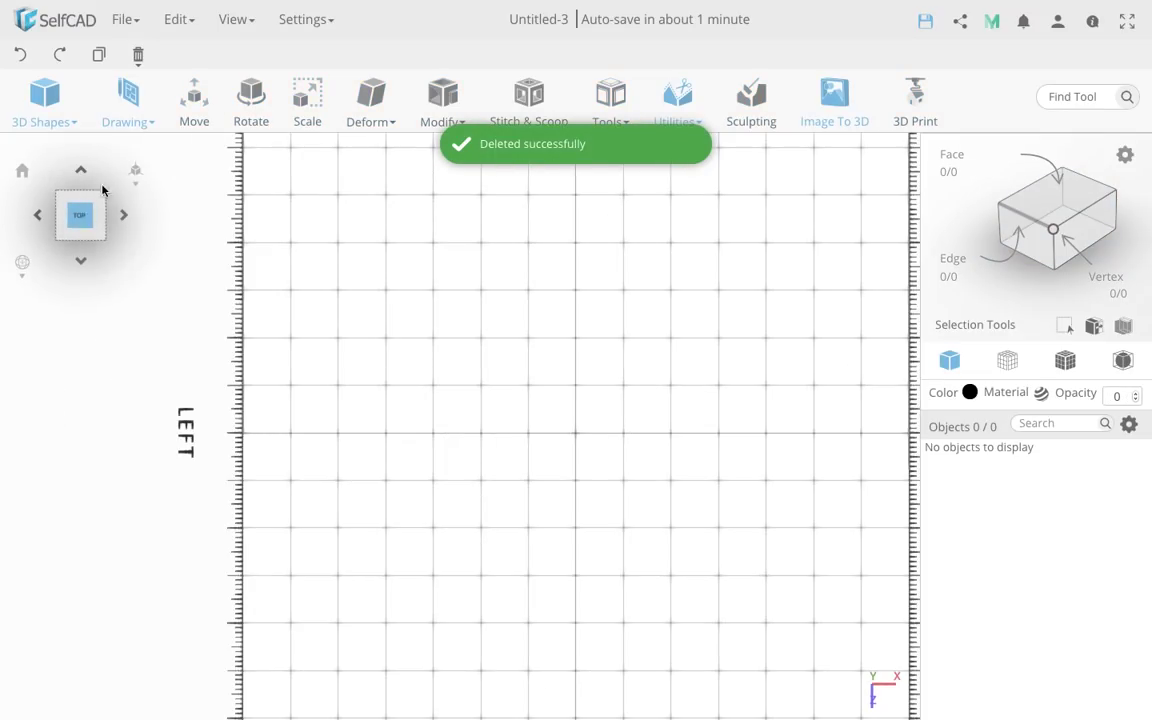
# Start a 3D sketch at plane offset 0 and draw a 200 mm rectangle
pyautogui.moveTo(127, 108)
pyautogui.click(146, 187)
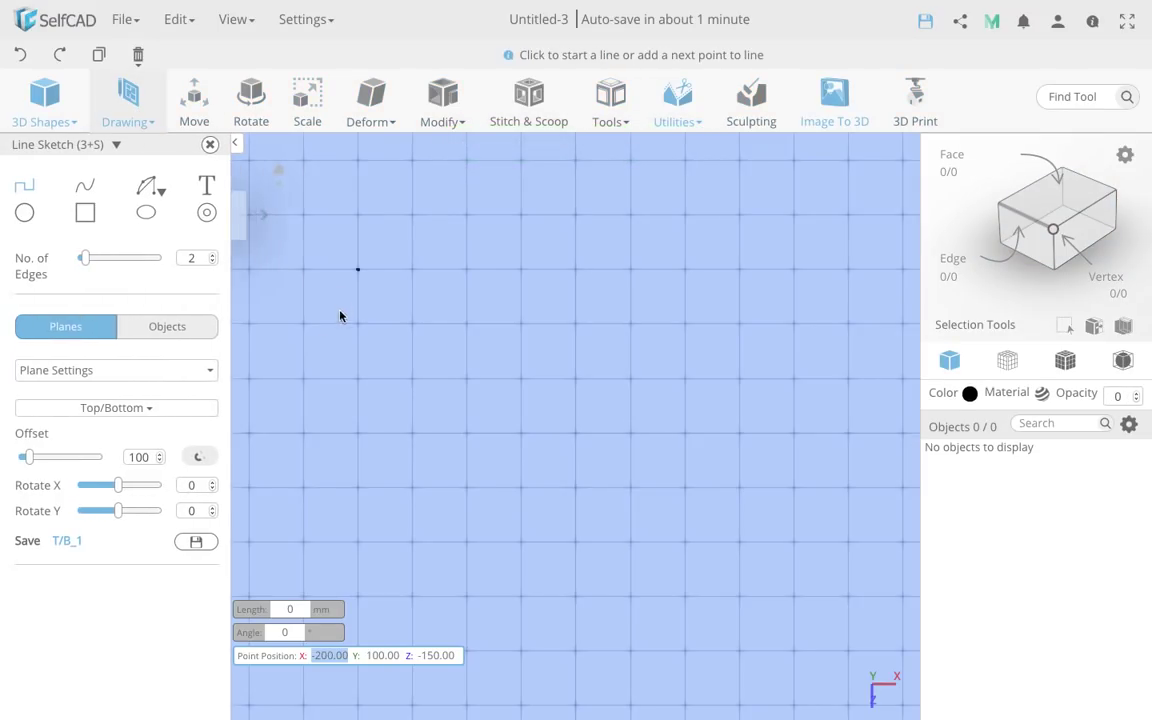
pyautogui.moveTo(33, 459); pyautogui.dragTo(5, 458)
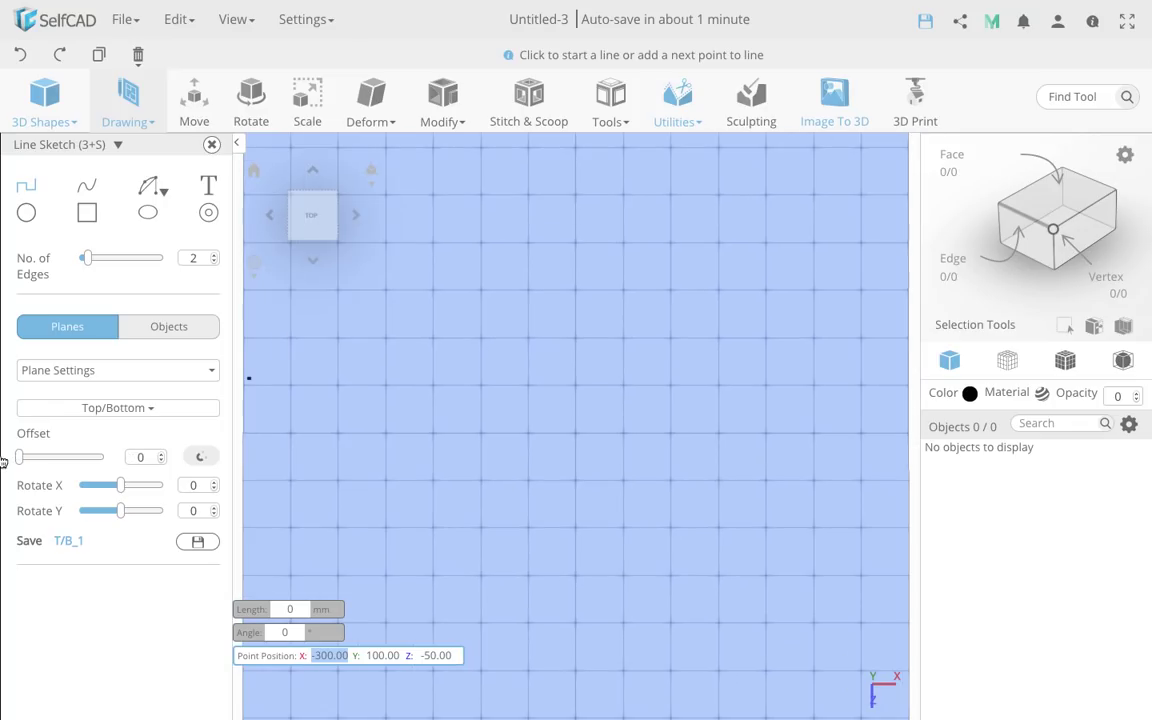
pyautogui.click(87, 212)
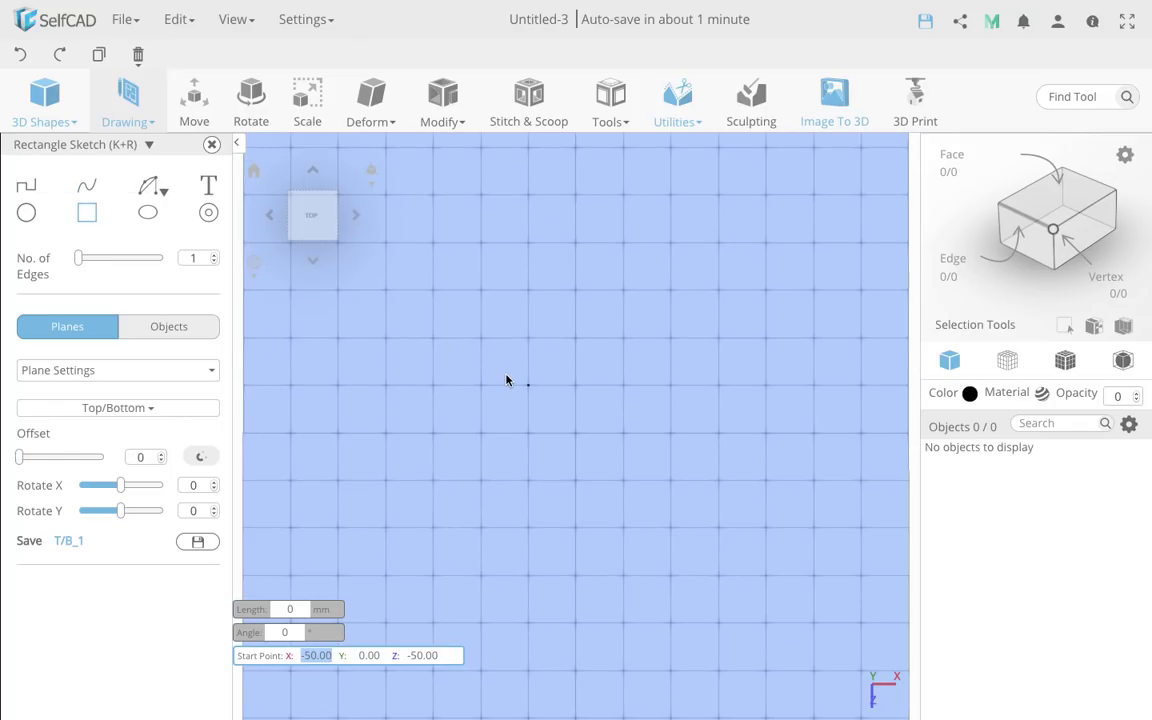
pyautogui.click(481, 291)
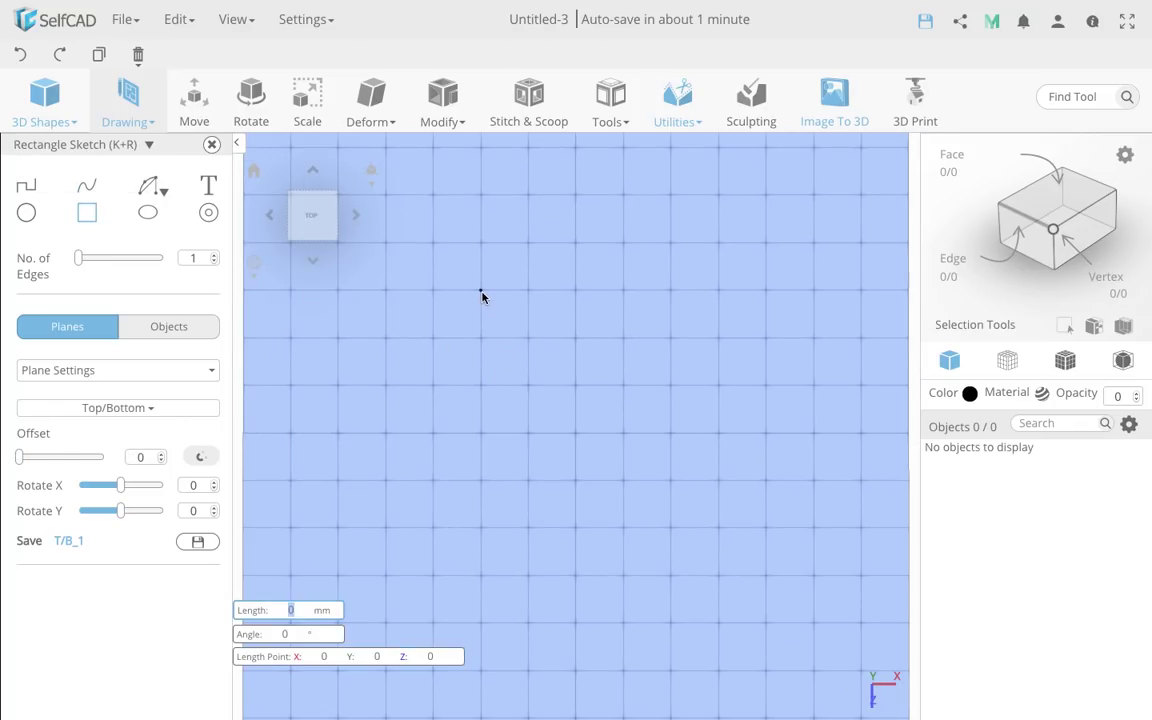
pyautogui.click(715, 293)
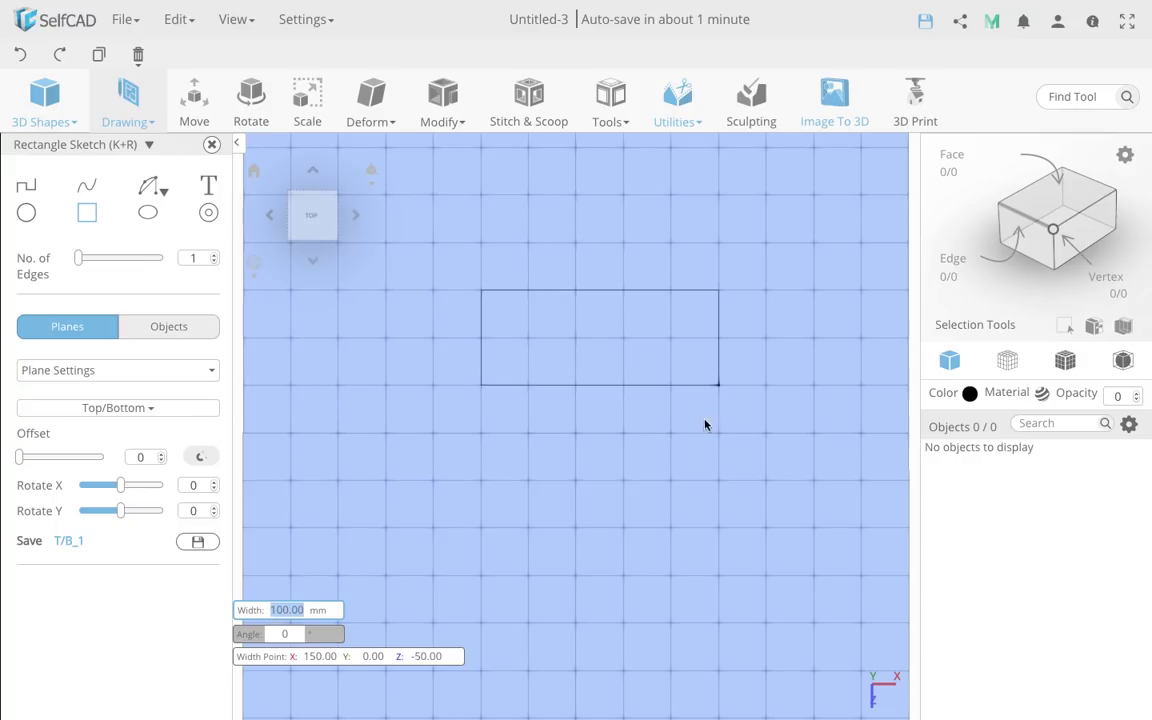
pyautogui.click(716, 480)
# At offset 100, draw a larger 250 × 150 mm rectangle and exit the sketch
pyautogui.click(140, 457)
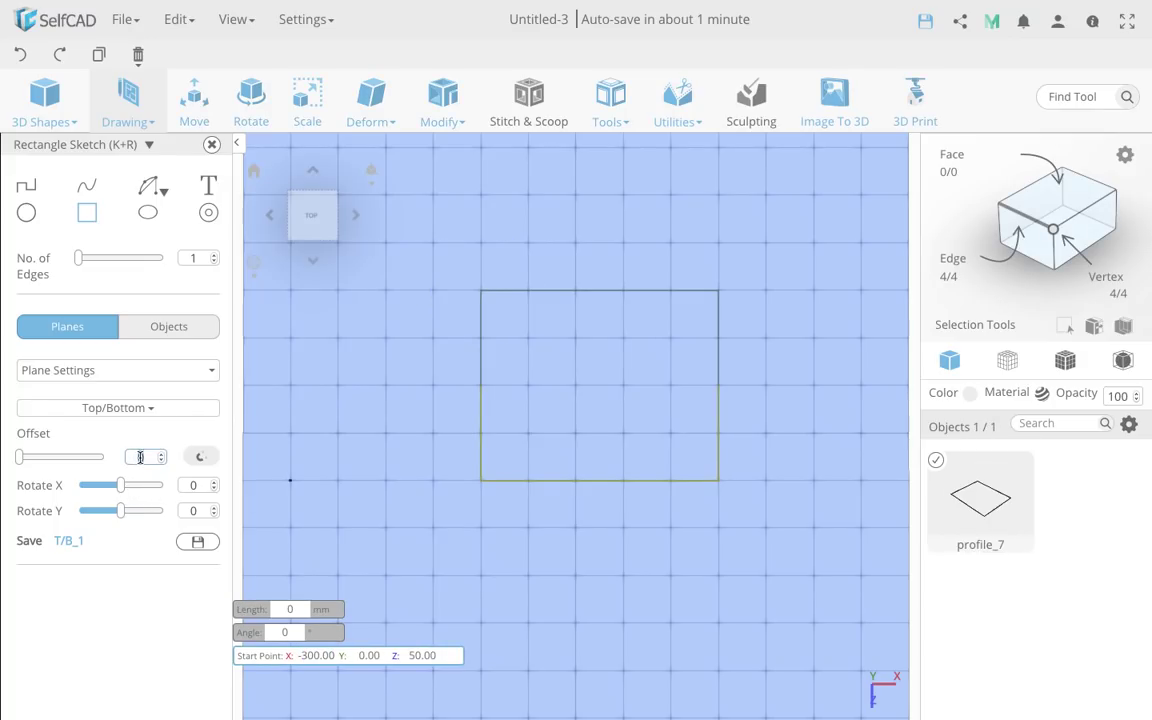
pyautogui.write('100')
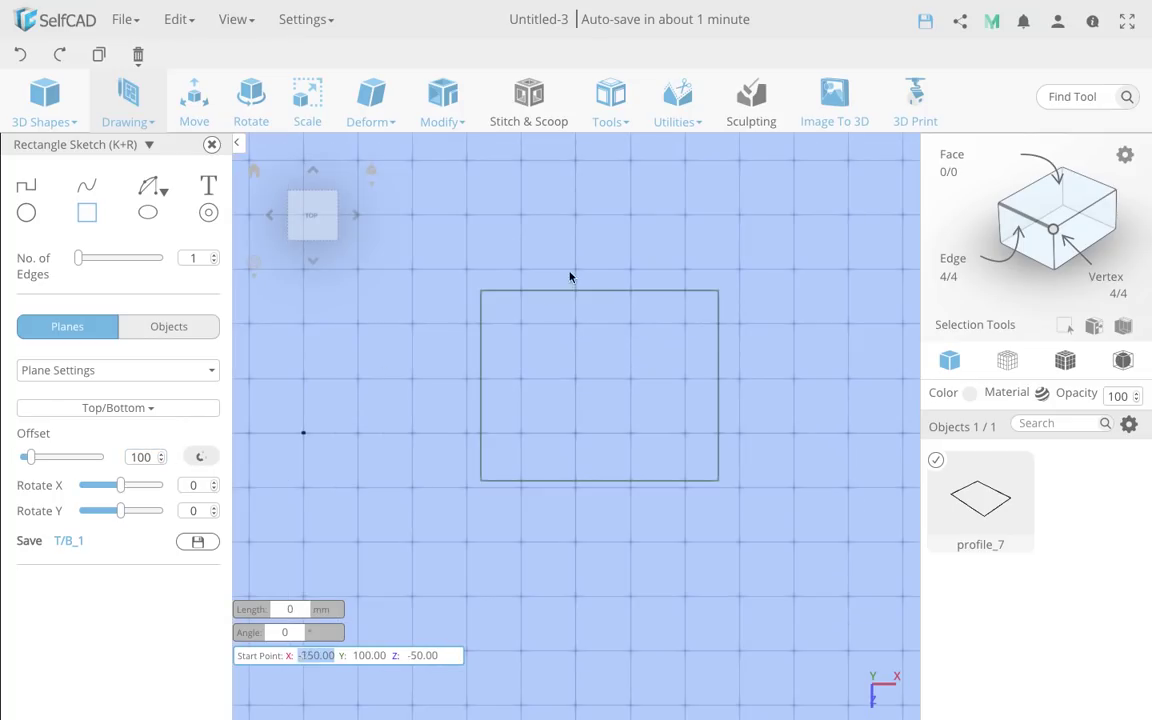
pyautogui.click(467, 270)
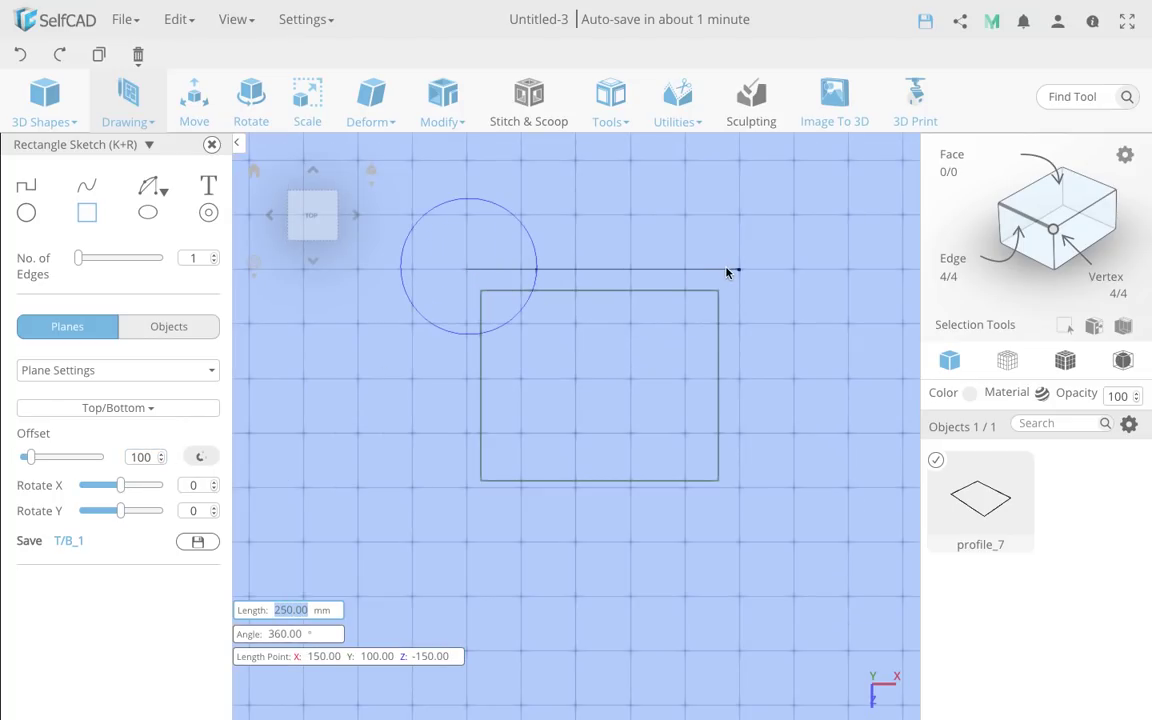
pyautogui.click(737, 270)
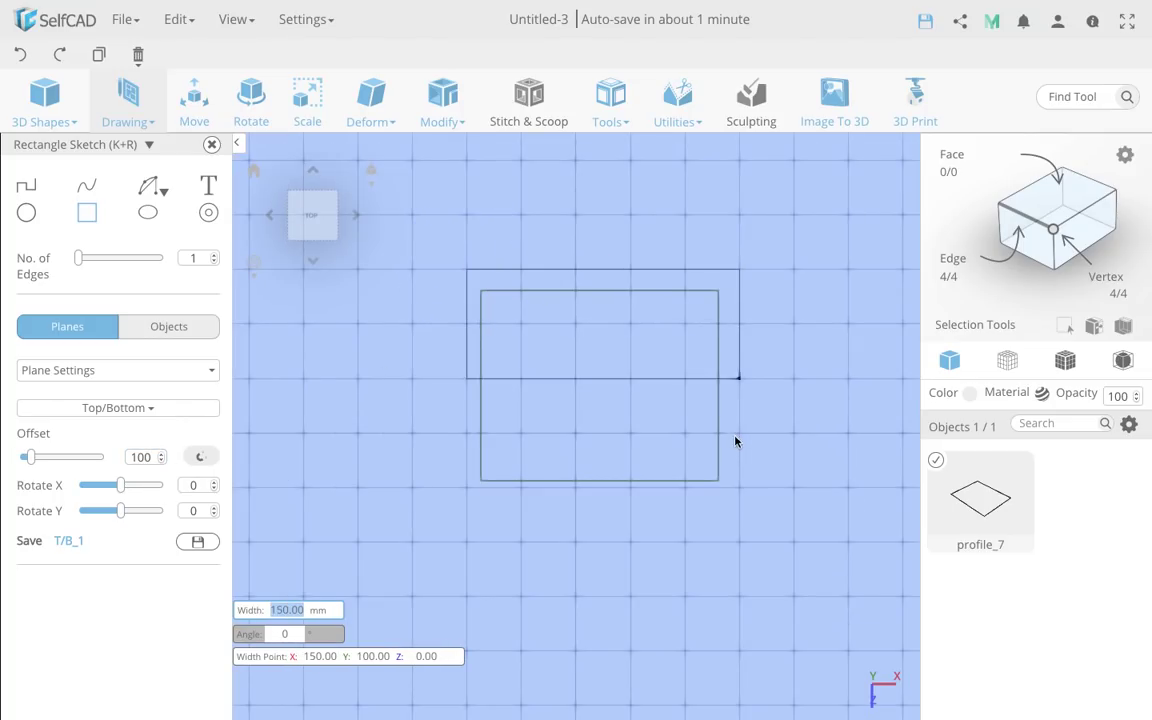
pyautogui.click(737, 480)
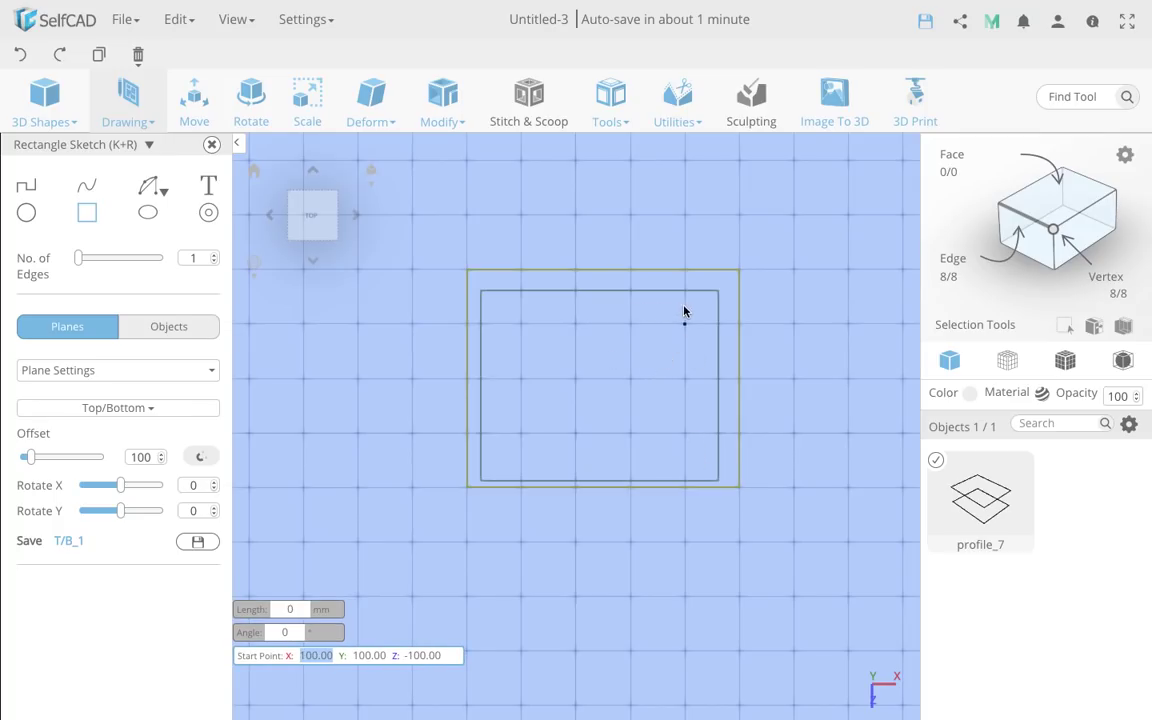
pyautogui.click(213, 147)
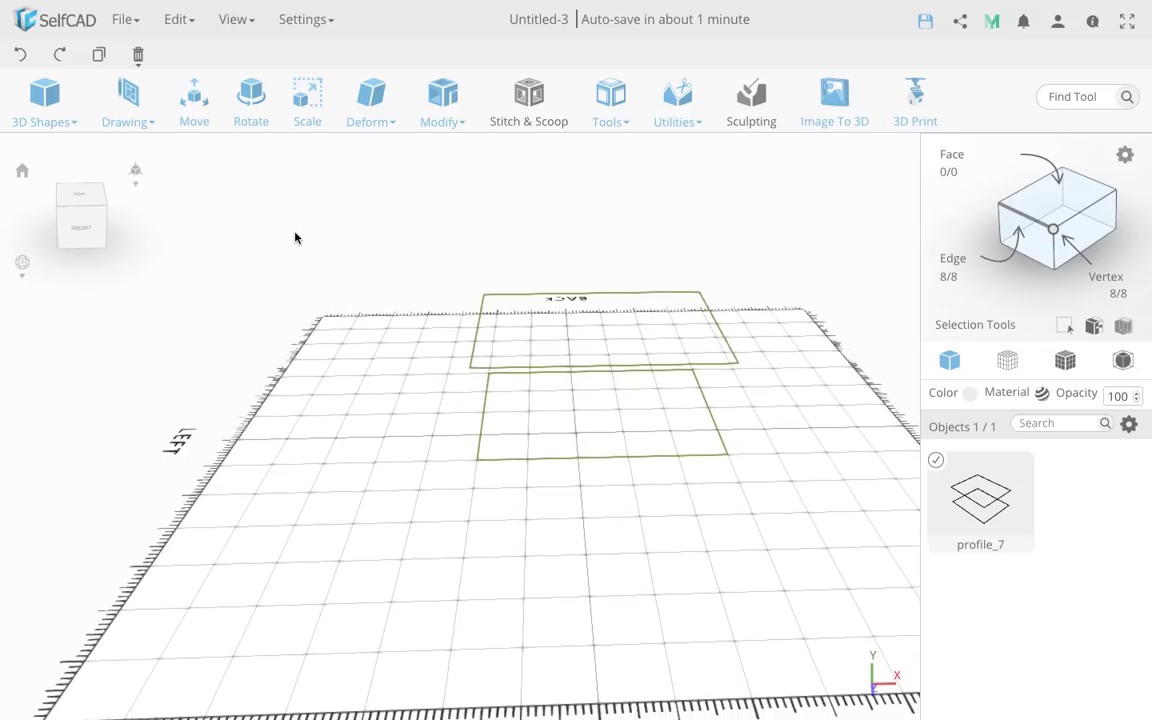
# Loft between profile_7's two rectangles with smoothness set to 10
pyautogui.click(610, 98)
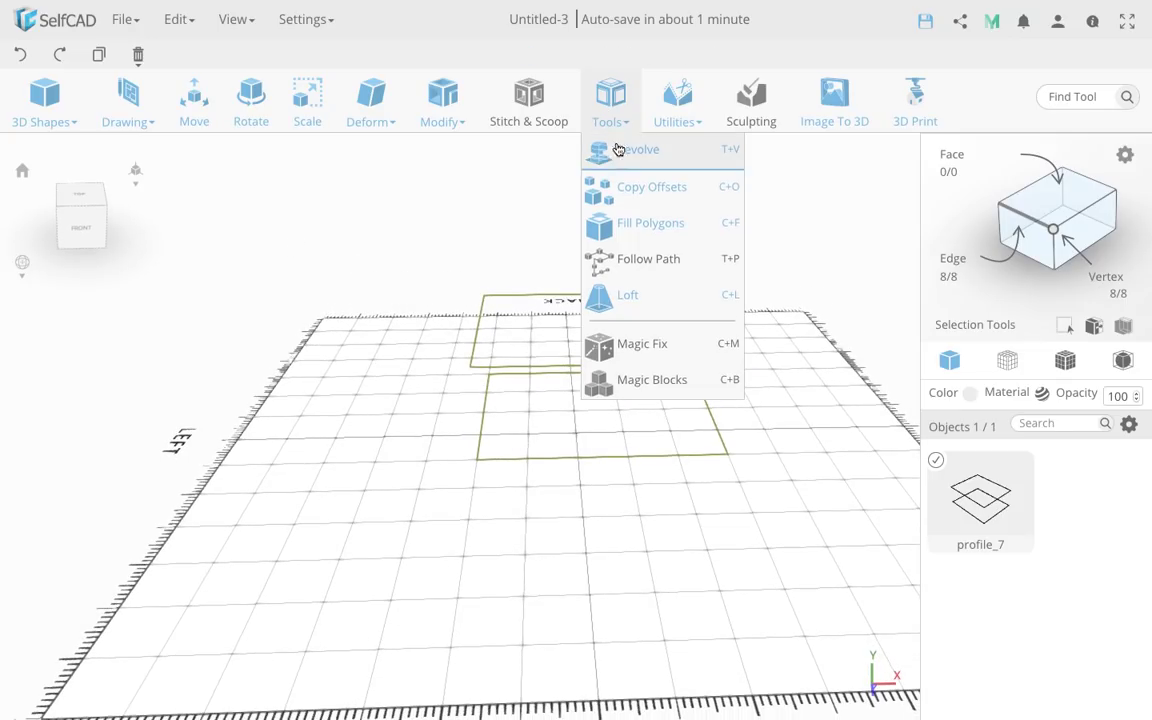
pyautogui.click(633, 291)
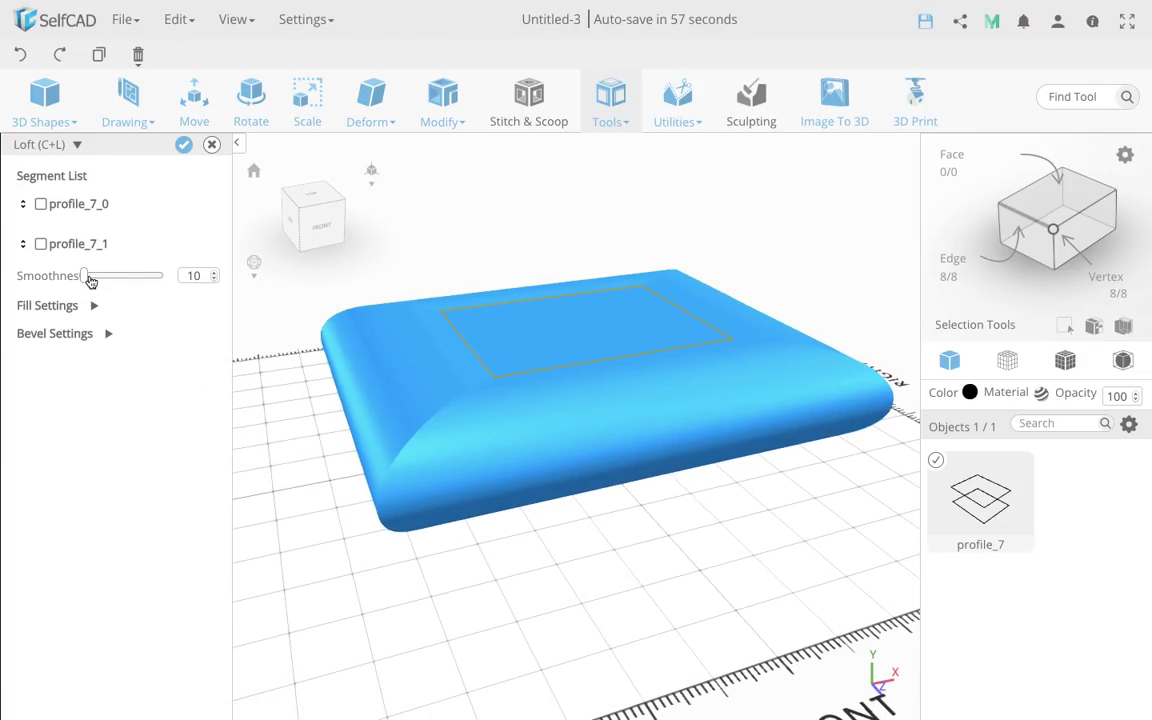
pyautogui.moveTo(87, 280); pyautogui.dragTo(135, 280)
pyautogui.doubleClick(201, 278)
pyautogui.press('Return')
# Try open ends and Close Loft, then keep Fill First and Fill Last capped
pyautogui.click(94, 307)
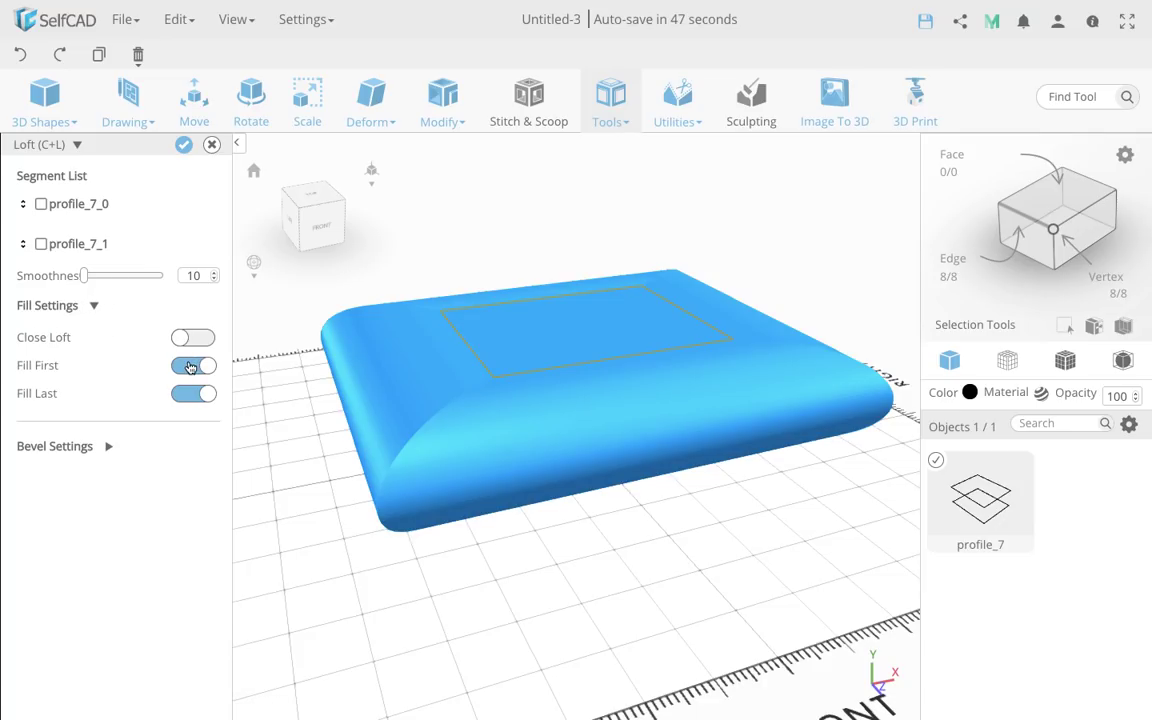
pyautogui.click(190, 366)
pyautogui.click(203, 395)
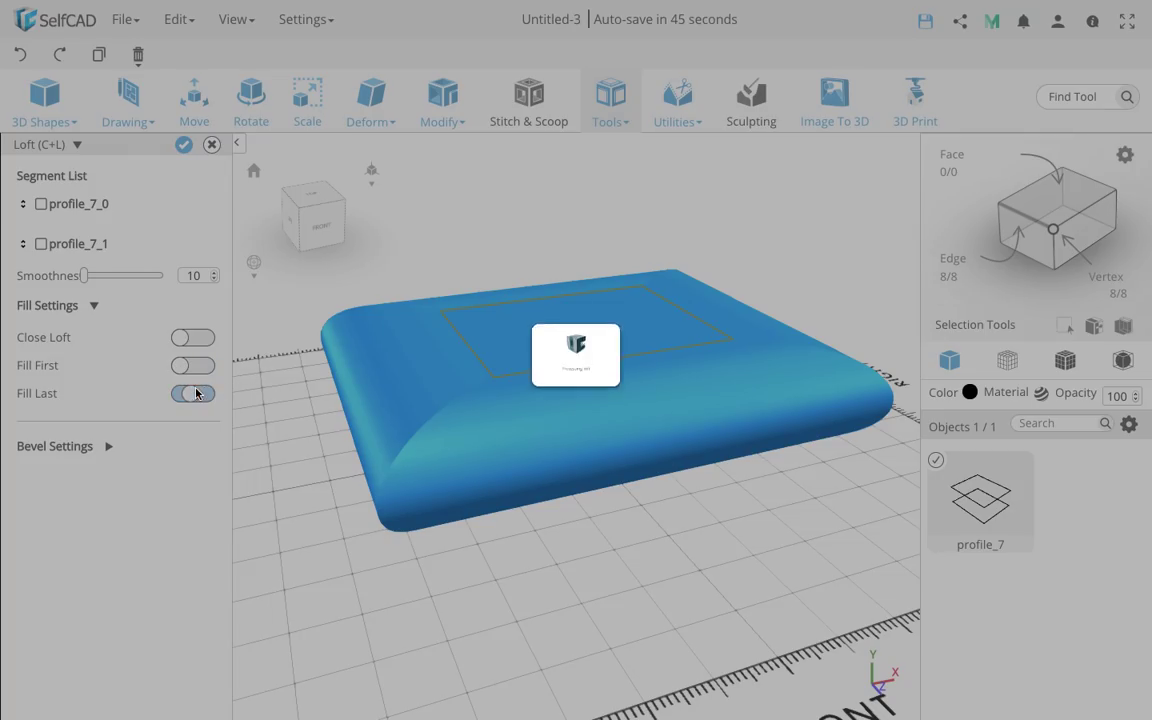
pyautogui.moveTo(424, 399); pyautogui.dragTo(391, 439, button='right')
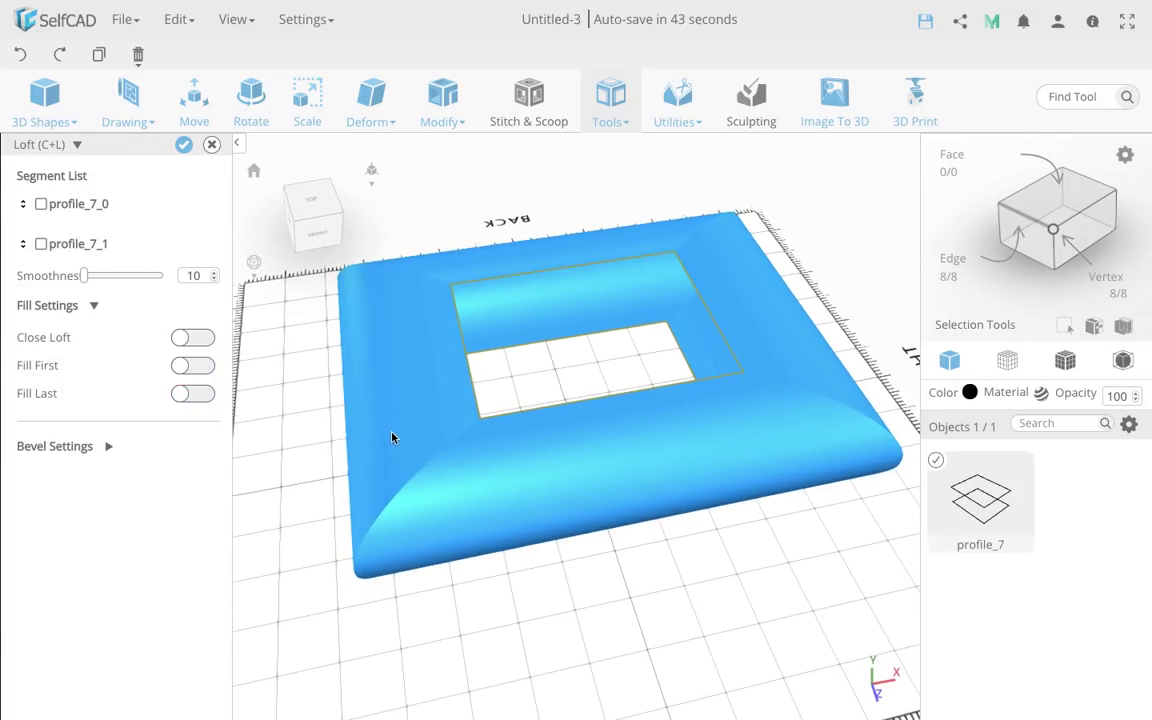
pyautogui.click(192, 337)
pyautogui.moveTo(408, 388); pyautogui.dragTo(322, 376, button='right')
pyautogui.click(190, 338)
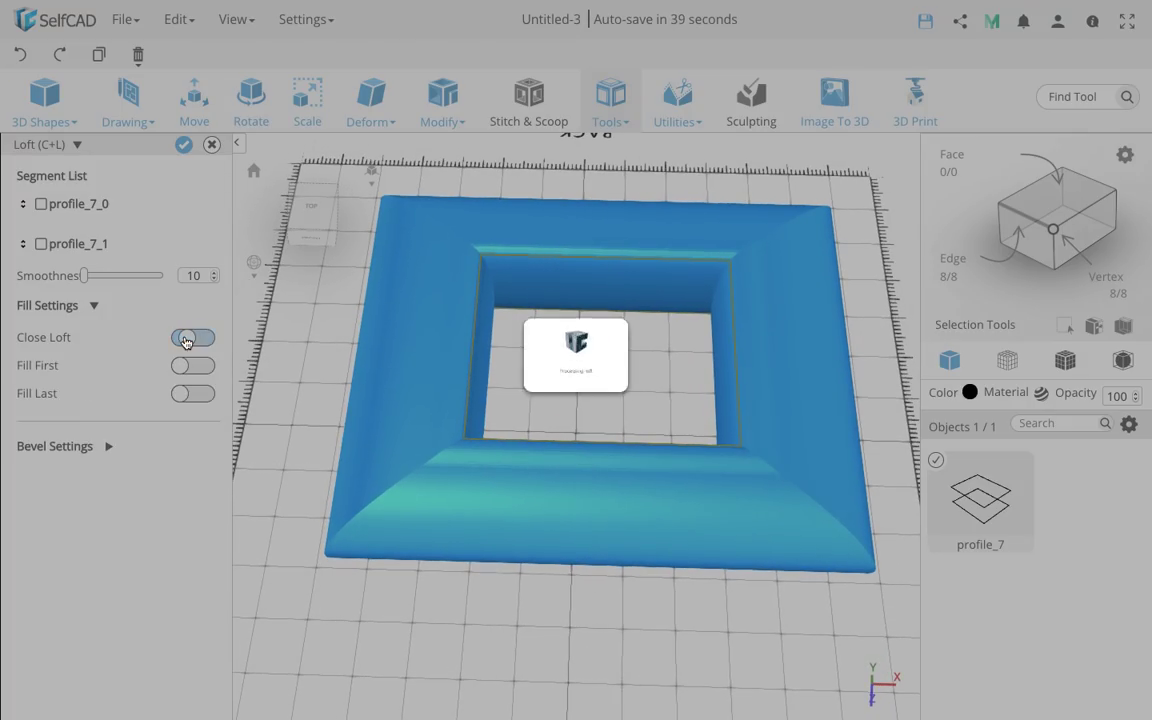
pyautogui.click(205, 365)
pyautogui.click(205, 395)
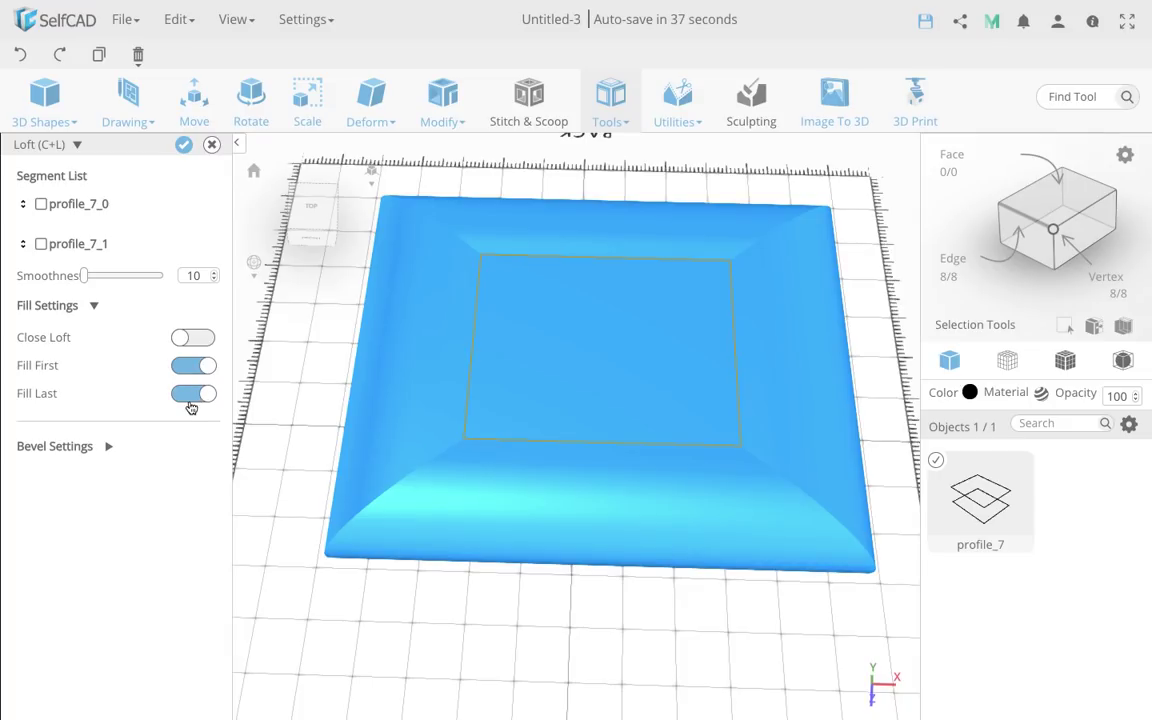
# Set Bevel Offset and Bevel Amount to 10 and confirm the loft as a mesh
pyautogui.click(110, 449)
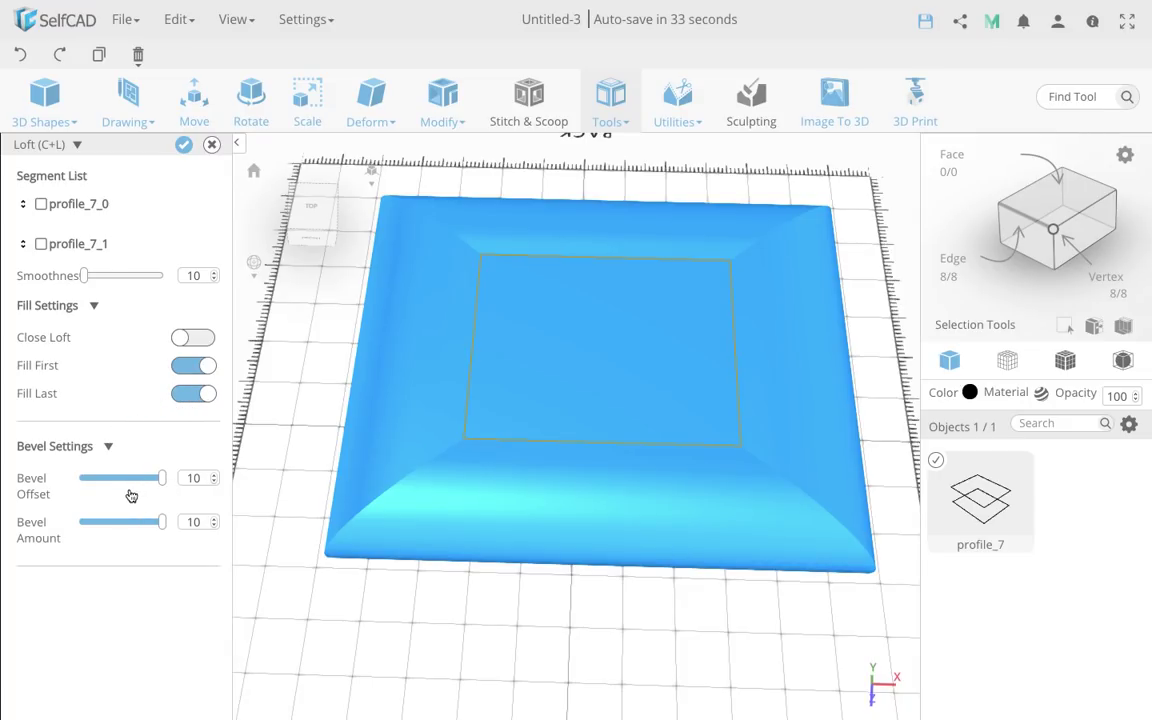
pyautogui.moveTo(258, 503); pyautogui.dragTo(403, 508)
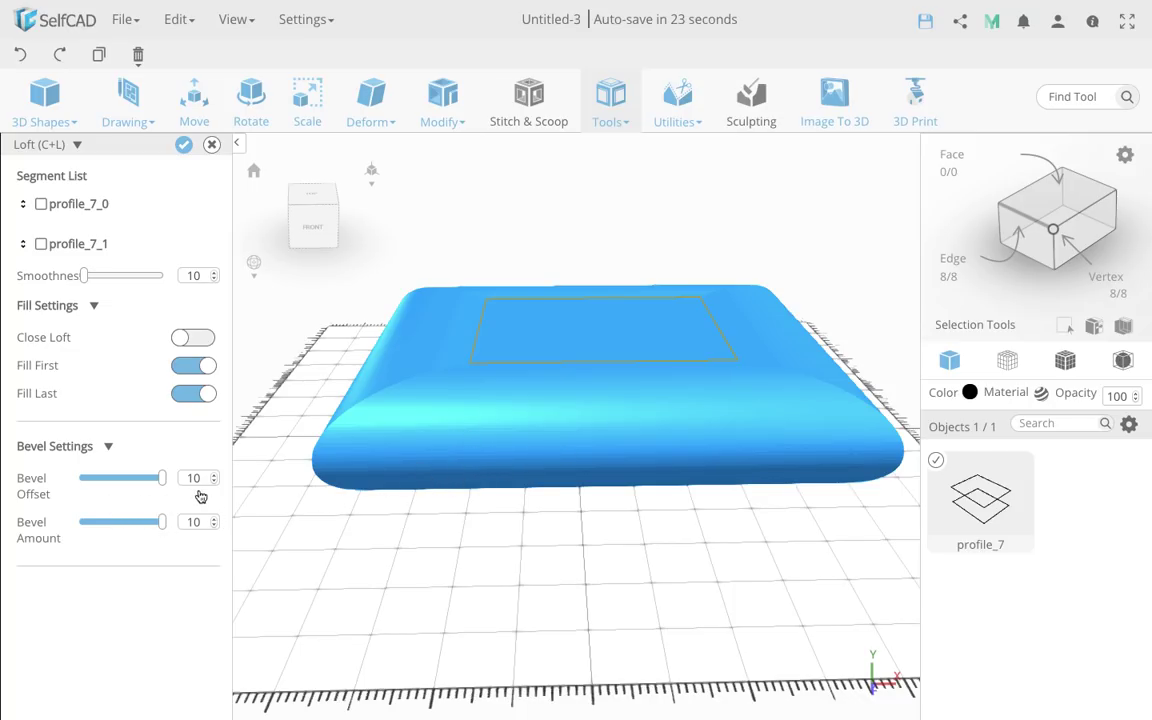
pyautogui.moveTo(654, 426); pyautogui.dragTo(615, 429)
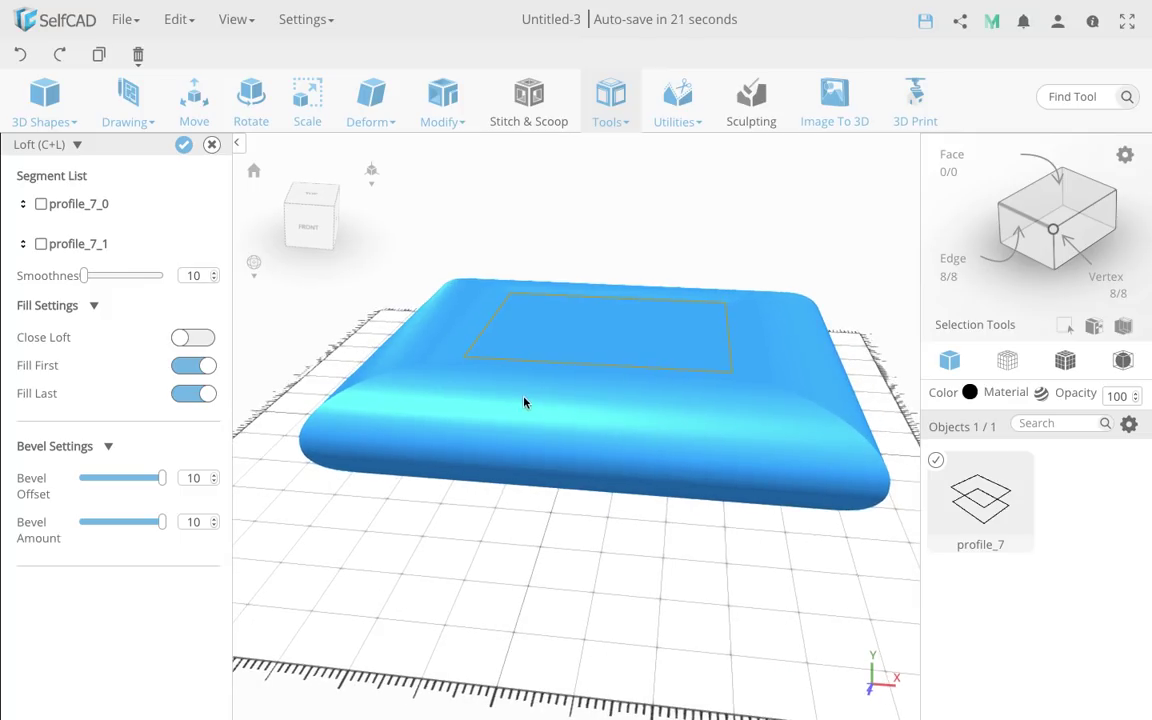
pyautogui.moveTo(491, 404); pyautogui.dragTo(575, 430)
pyautogui.click(183, 146)
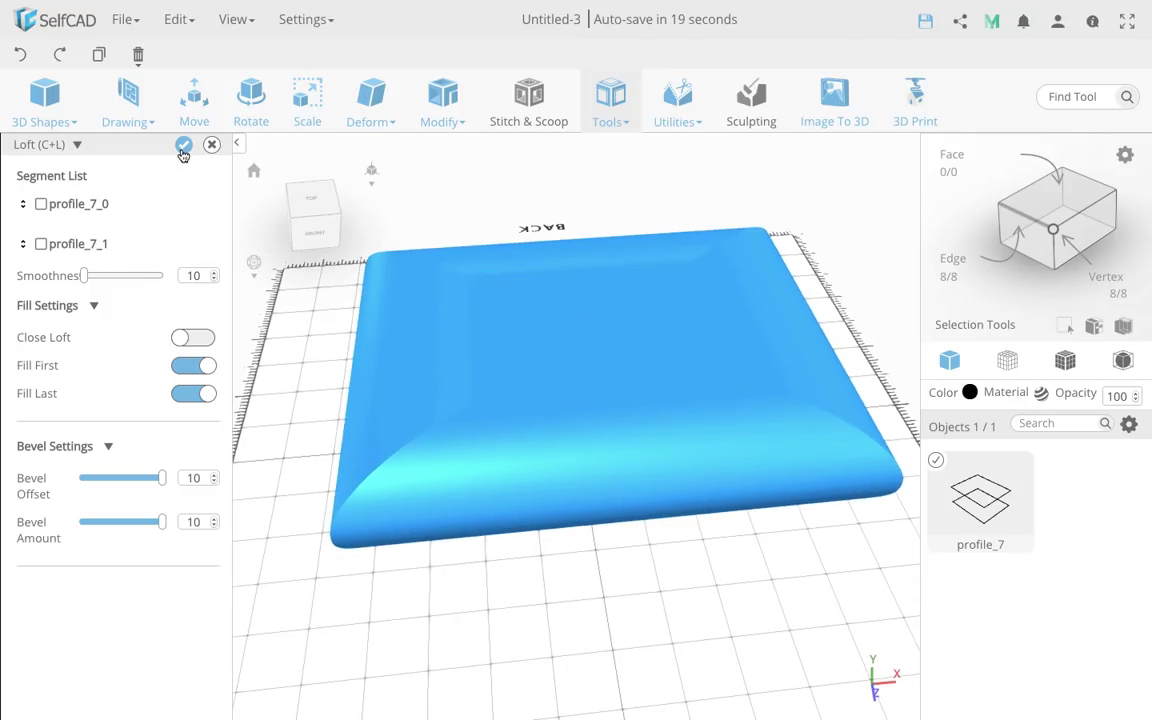
# Display Mesh9 shaded with a wireframe overlay and zoom in close
pyautogui.moveTo(527, 406); pyautogui.dragTo(617, 375)
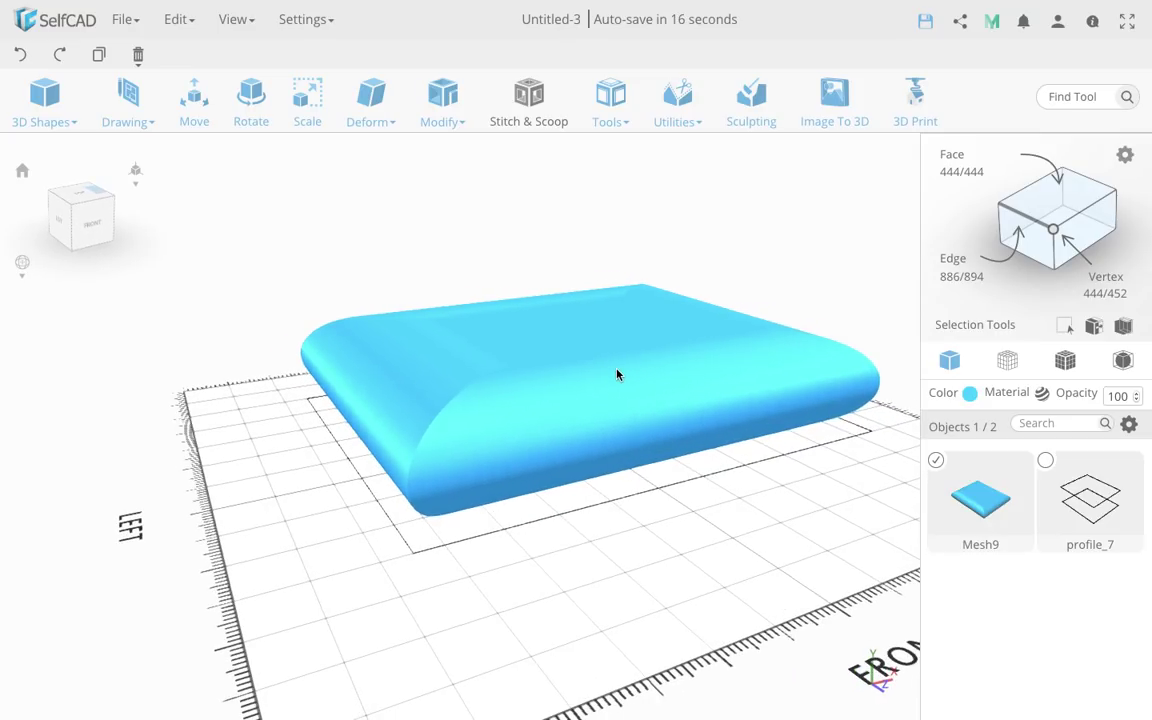
pyautogui.click(1008, 362)
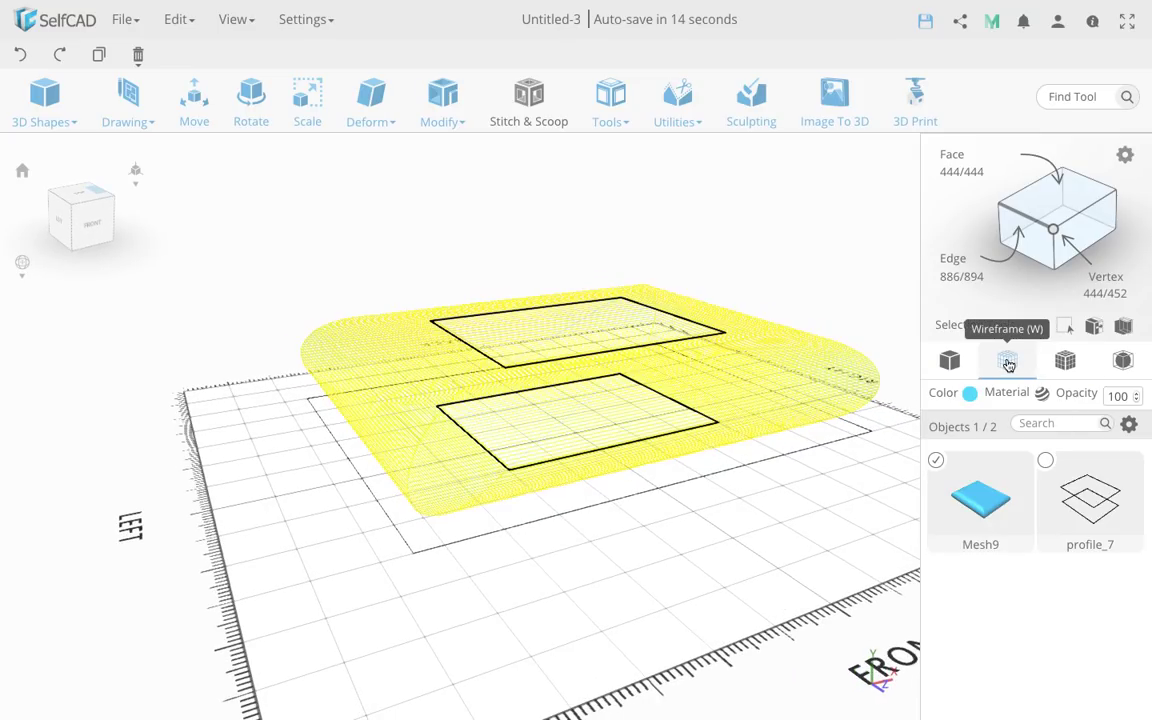
pyautogui.click(1065, 361)
pyautogui.scroll(5, 635, 406)
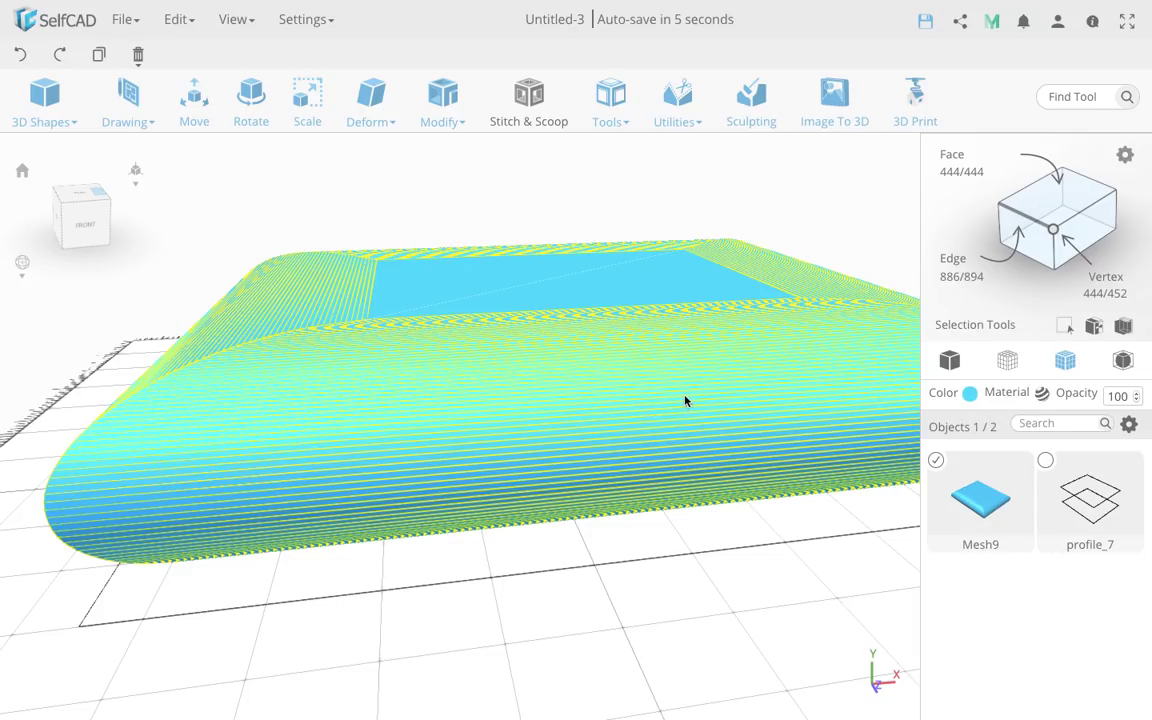
# Apply Resolution at detail level 4, taking Mesh9 from 444 to 3424 faces
pyautogui.click(372, 97)
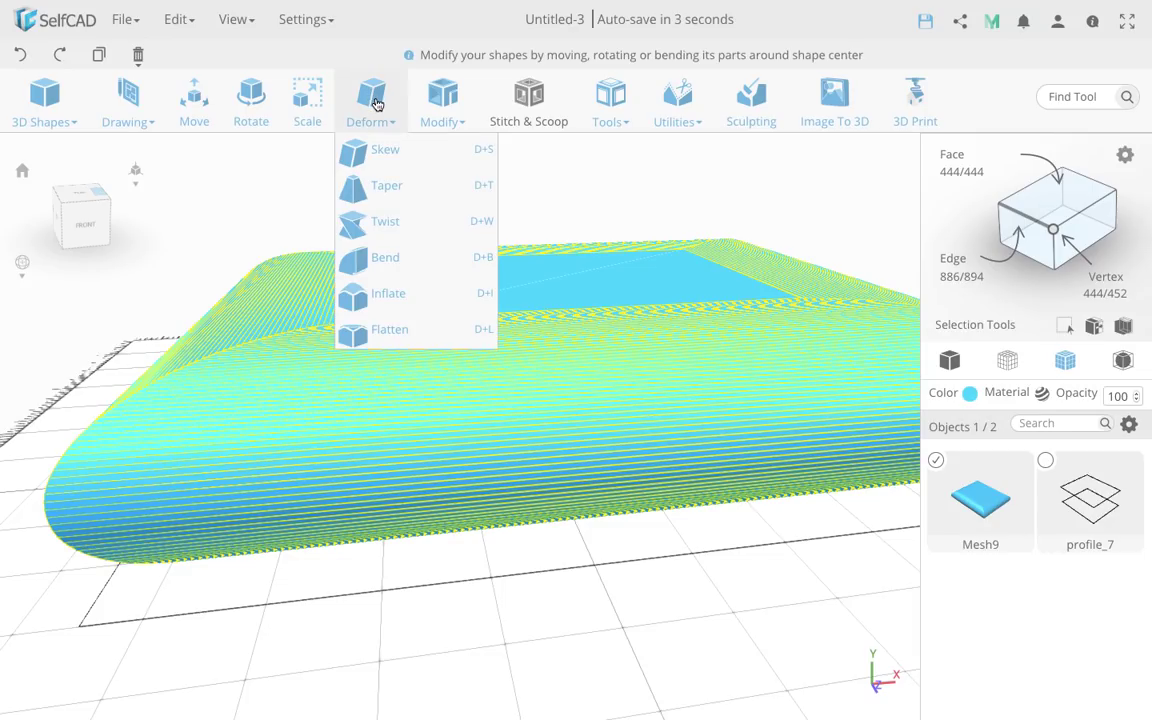
pyautogui.press('m')
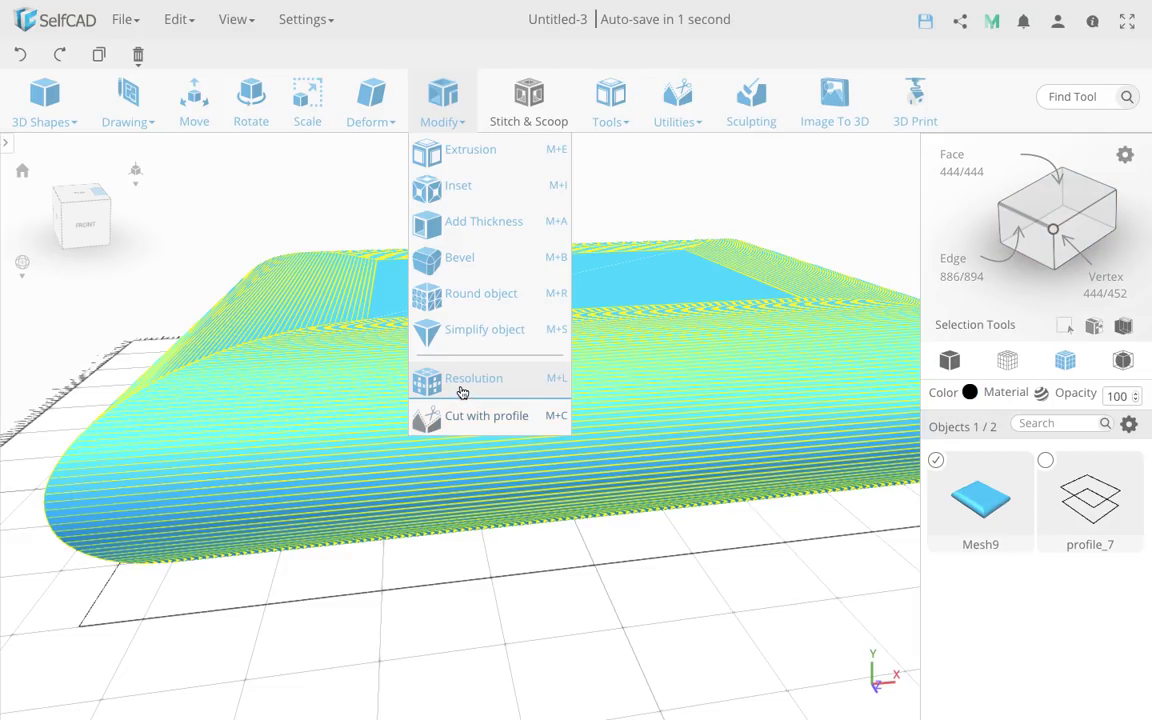
pyautogui.click(462, 391)
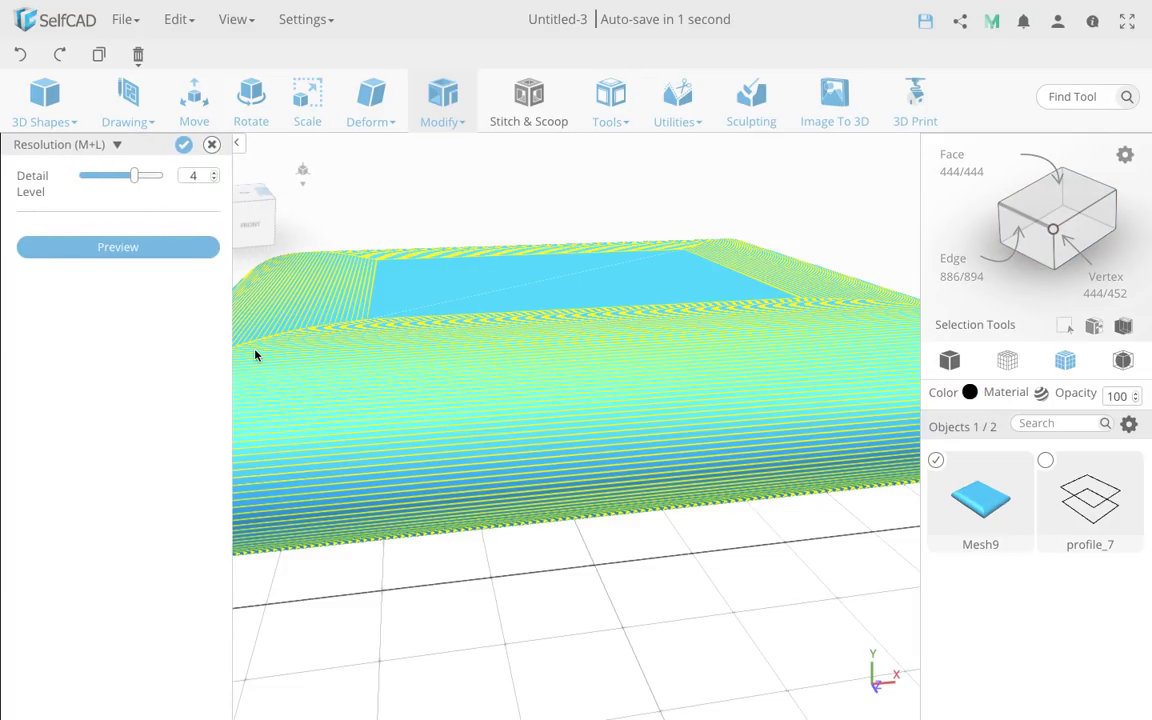
pyautogui.click(184, 147)
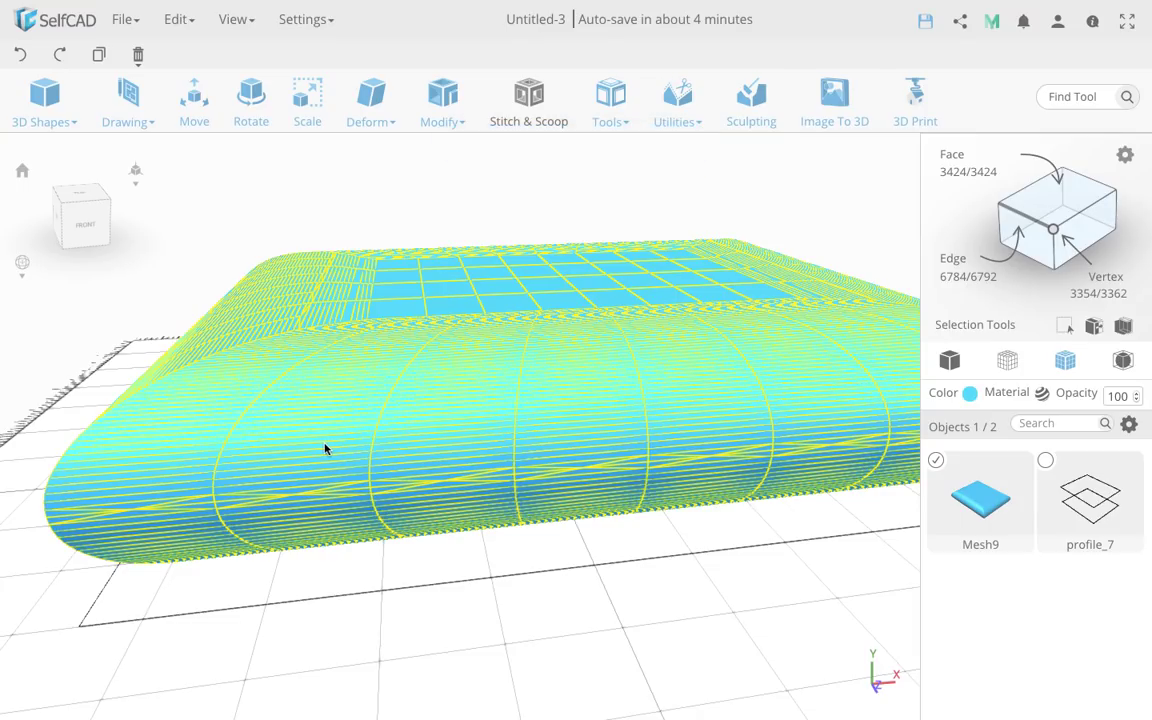
pyautogui.moveTo(640, 505); pyautogui.dragTo(622, 532, button='right')
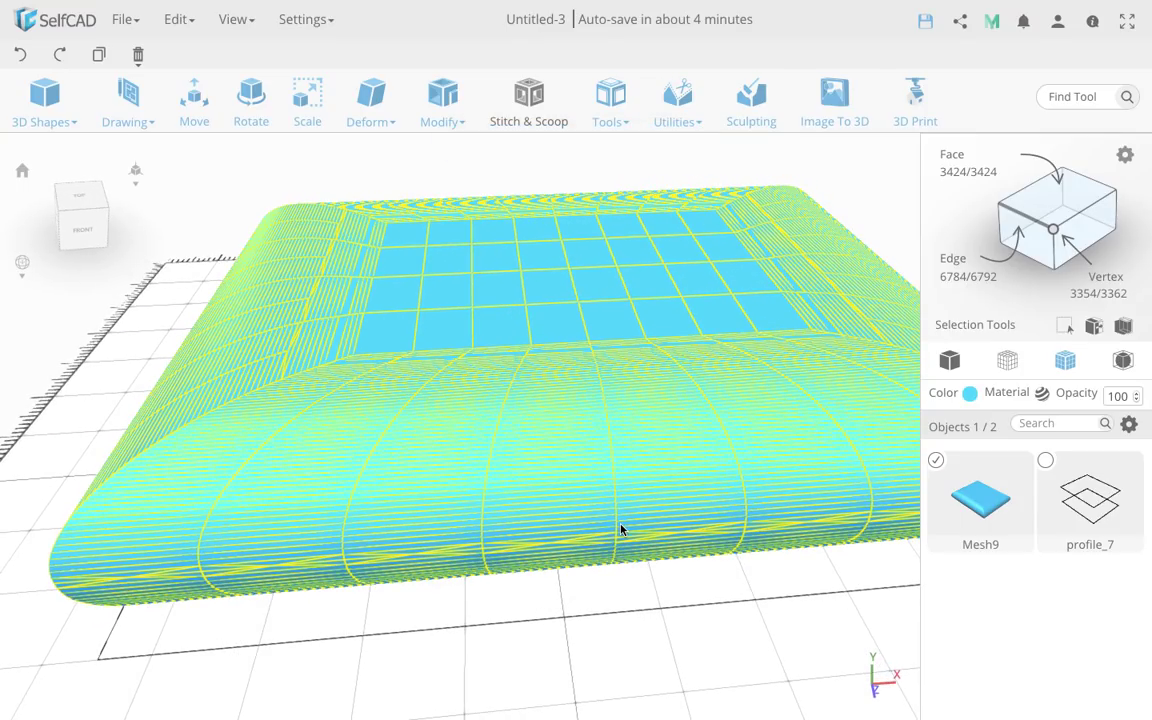
pyautogui.click(949, 360)
# Inflate the slab upward with the Y arrow, then ease it back slightly
pyautogui.click(377, 112)
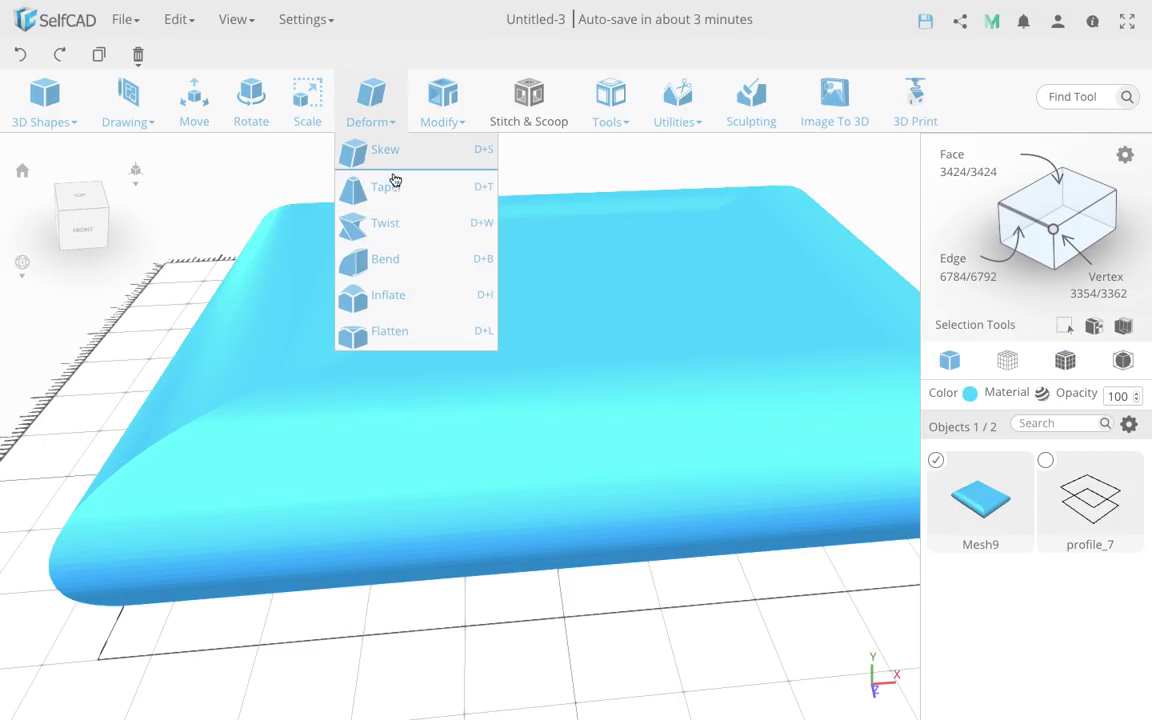
pyautogui.click(403, 292)
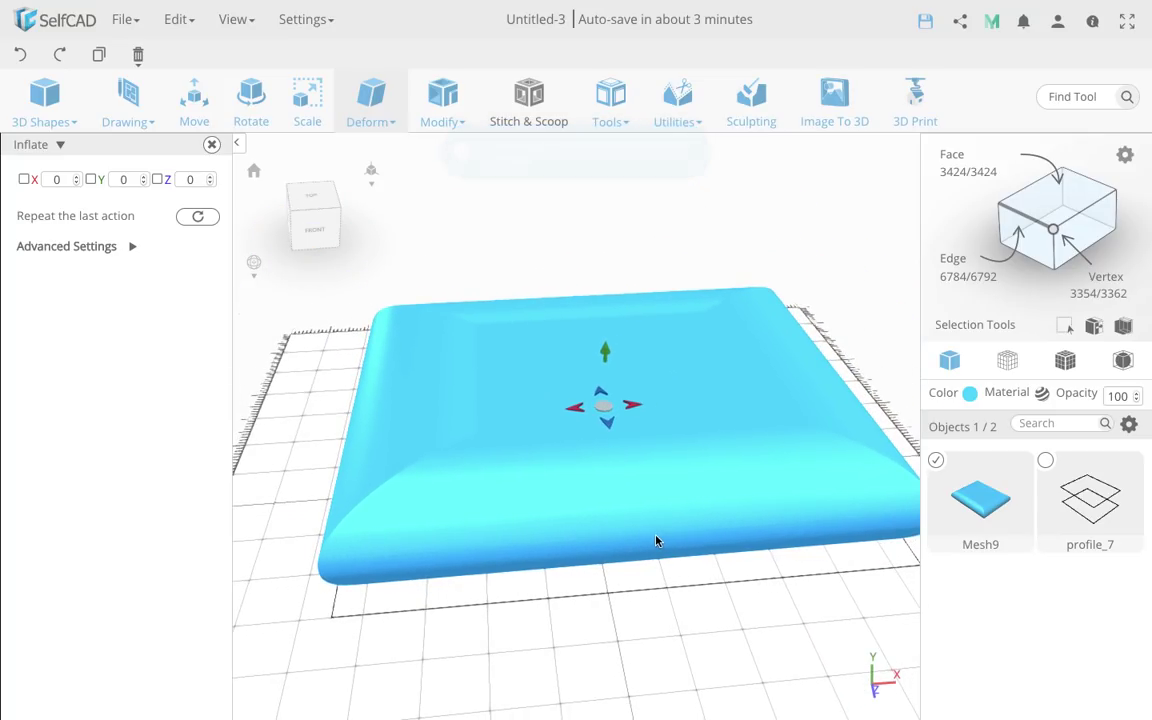
pyautogui.moveTo(618, 536); pyautogui.dragTo(697, 620)
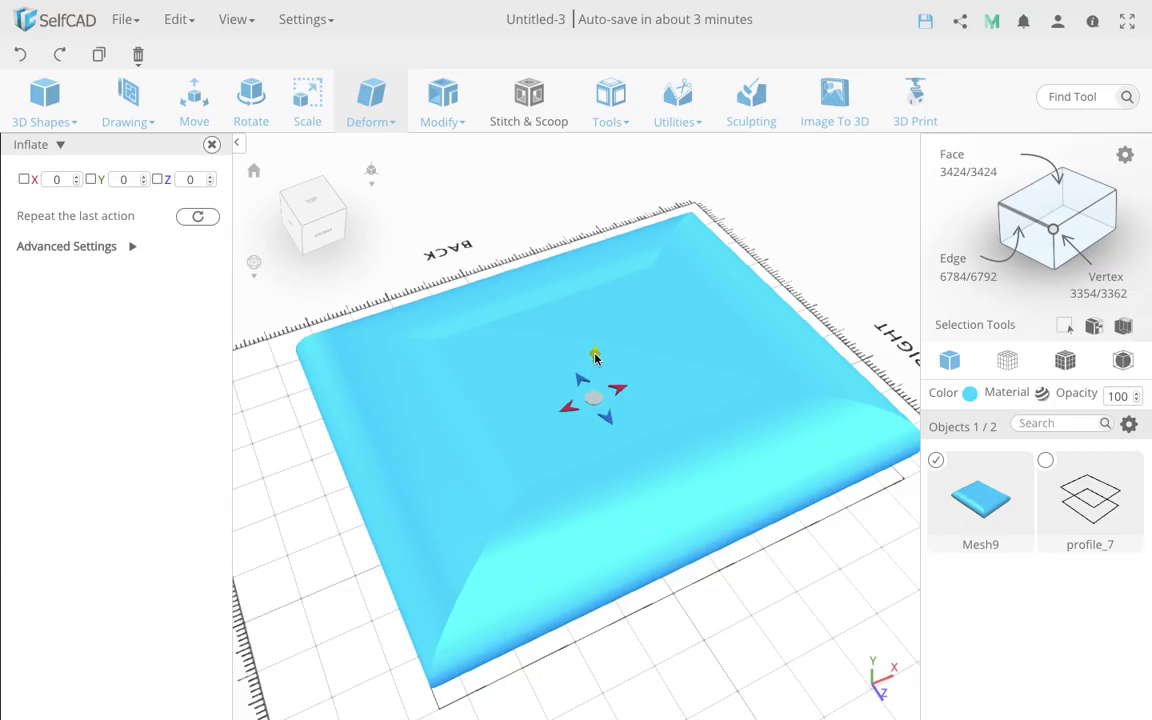
pyautogui.moveTo(594, 357); pyautogui.dragTo(596, 345)
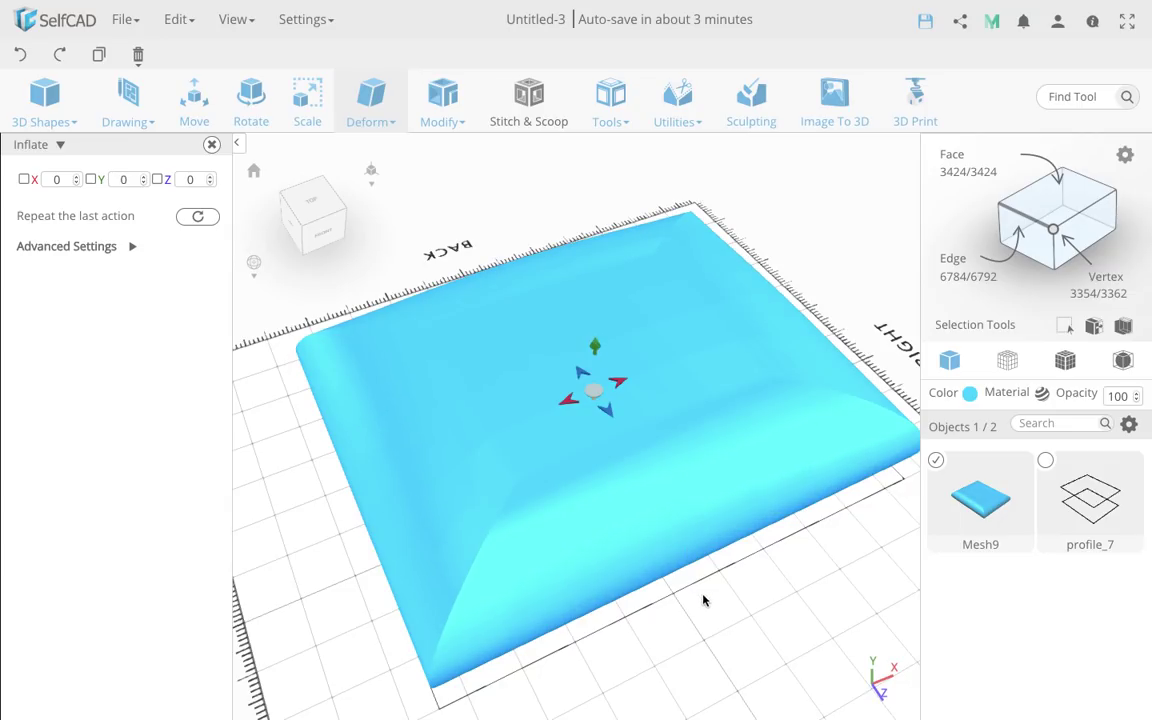
pyautogui.moveTo(703, 600); pyautogui.dragTo(673, 568)
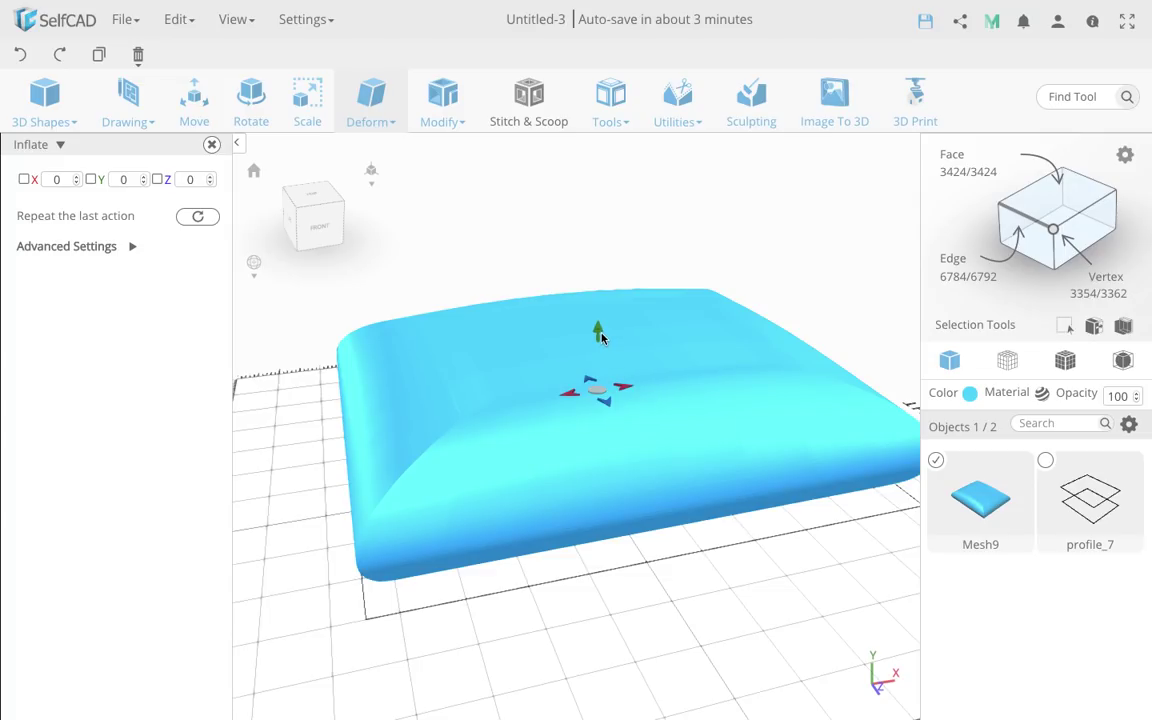
pyautogui.moveTo(601, 340); pyautogui.dragTo(600, 345)
pyautogui.moveTo(679, 571); pyautogui.dragTo(651, 503, button='right')
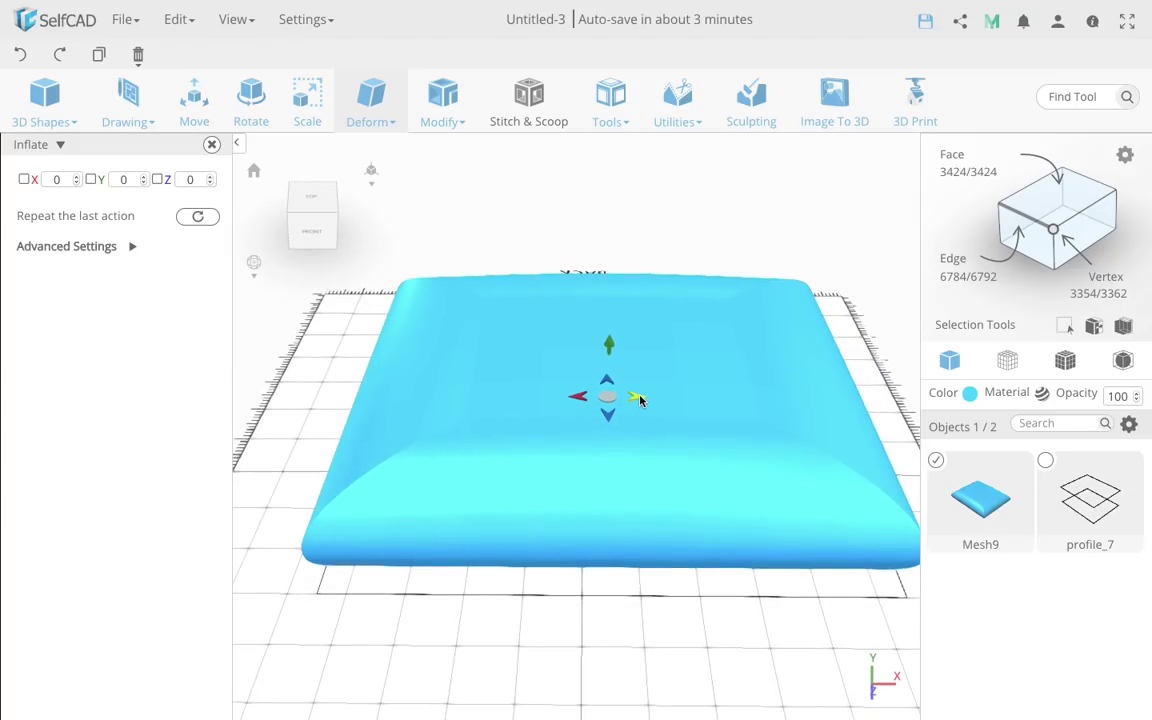
# Add local inflations from manually placed centers to bulge the cushion's sides and back edge
pyautogui.click(131, 247)
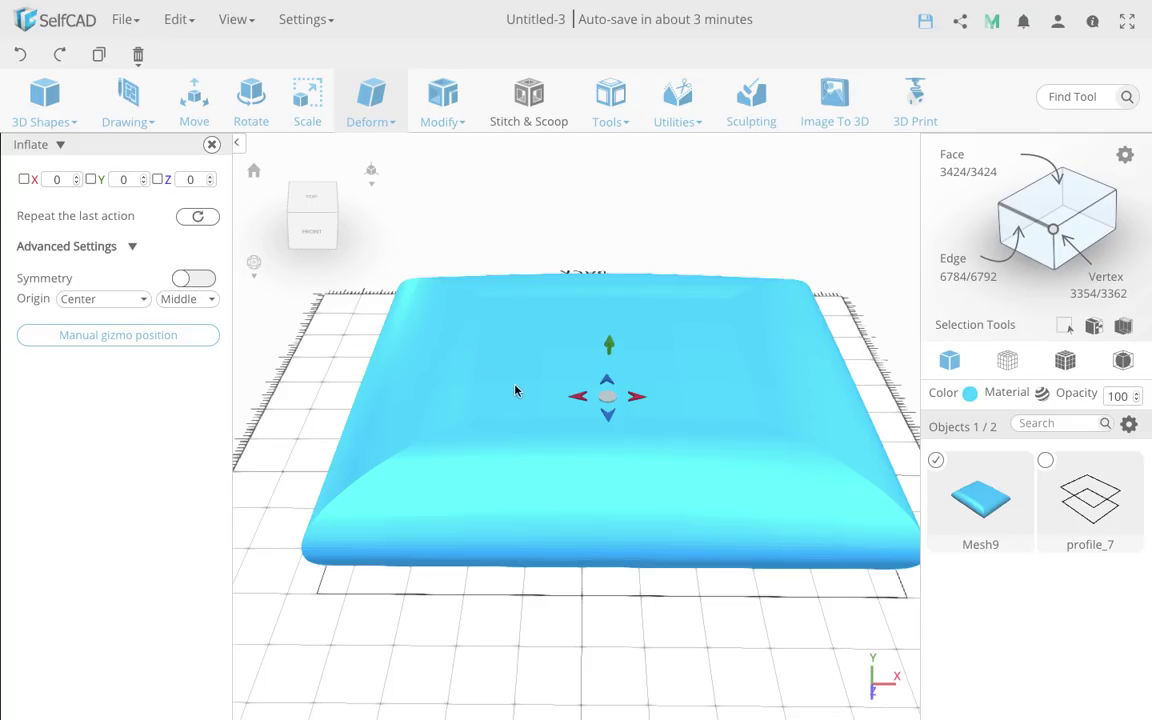
pyautogui.moveTo(636, 398); pyautogui.dragTo(607, 394)
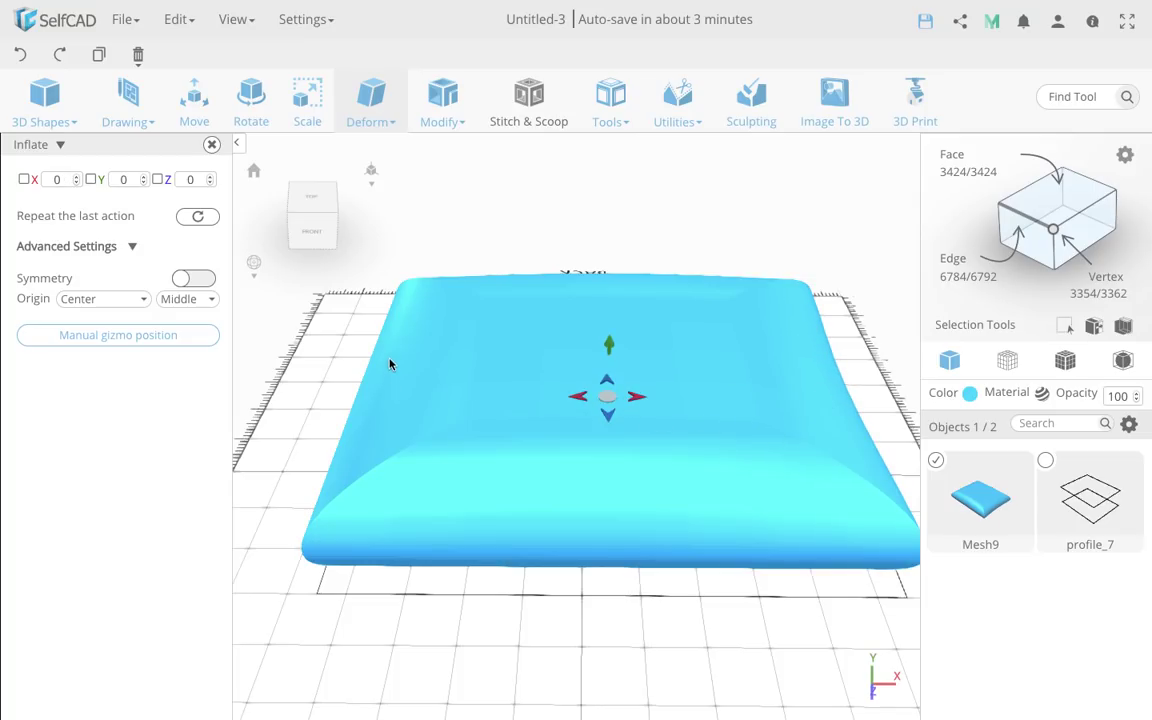
pyautogui.click(192, 336)
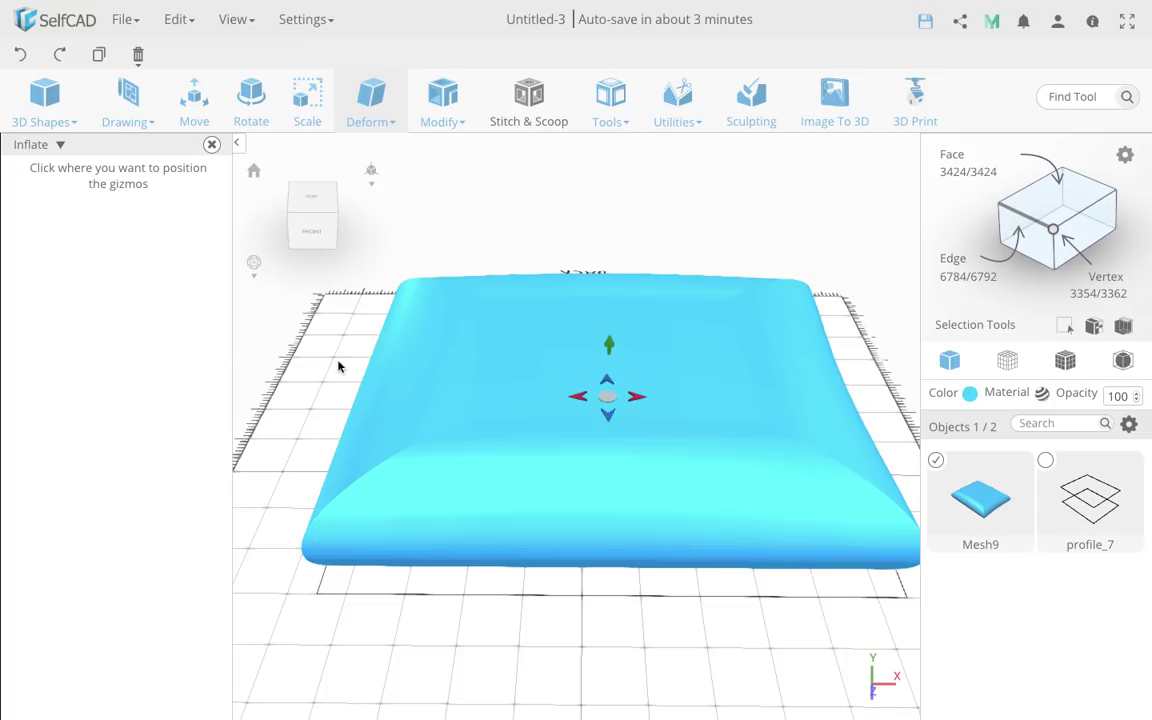
pyautogui.click(574, 350)
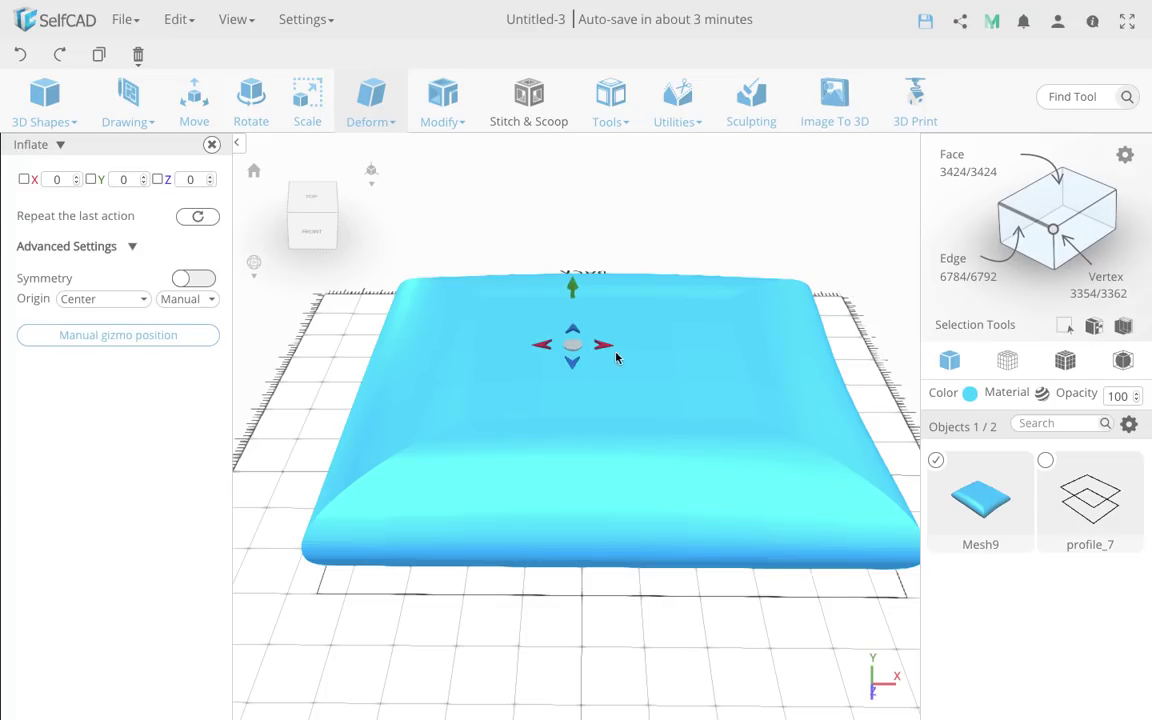
pyautogui.moveTo(542, 345); pyautogui.dragTo(573, 356)
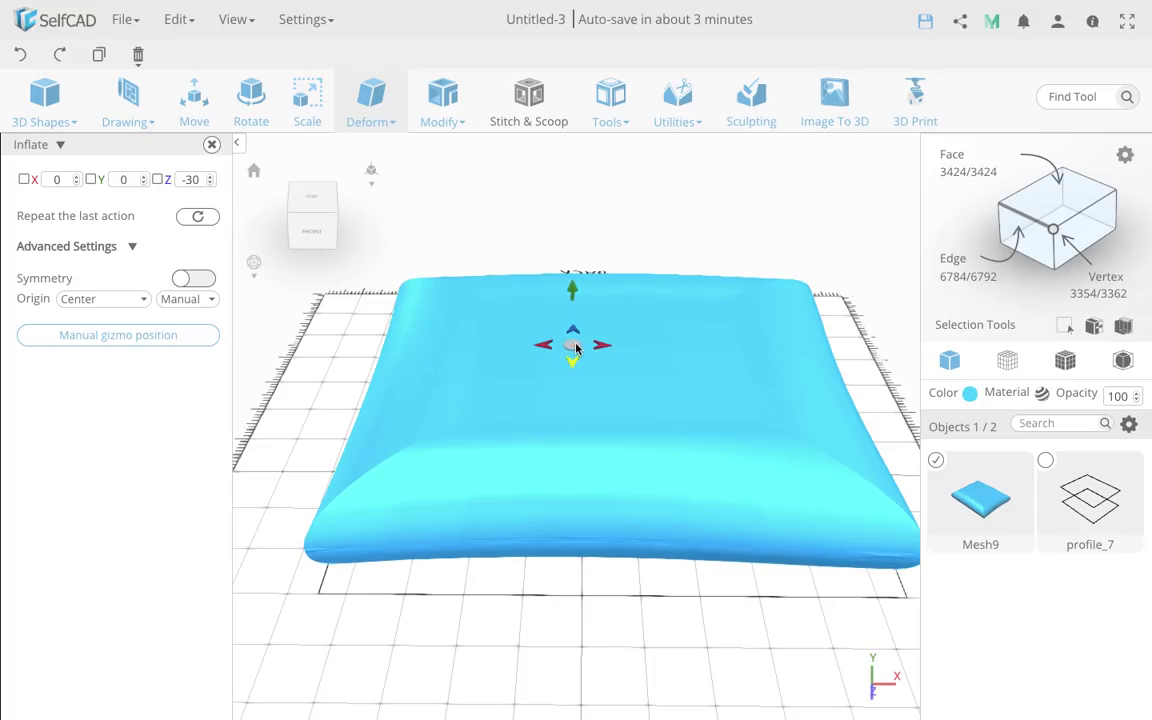
pyautogui.click(159, 337)
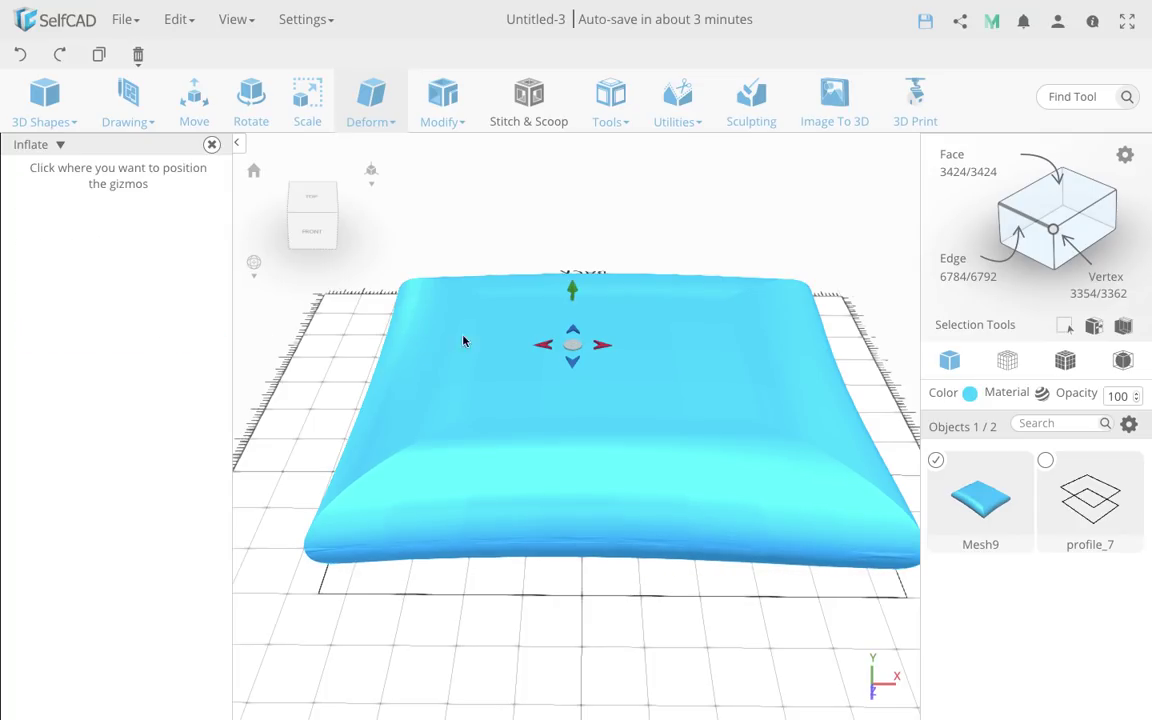
pyautogui.click(659, 338)
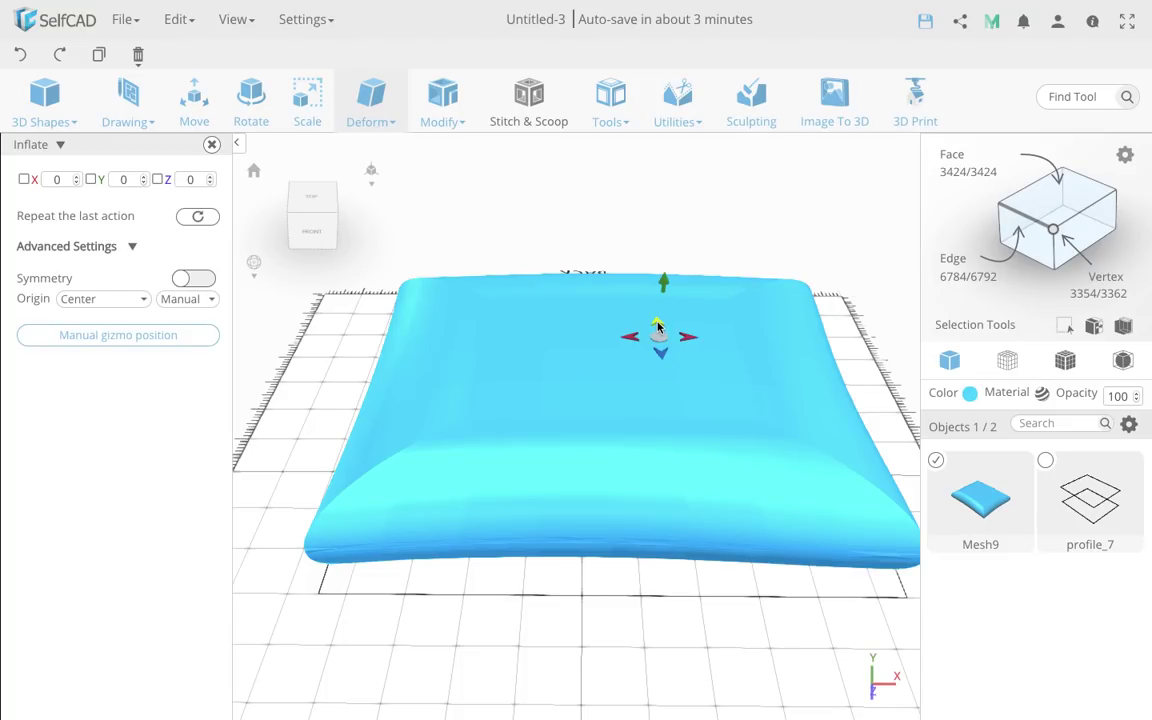
pyautogui.moveTo(658, 327); pyautogui.dragTo(661, 354)
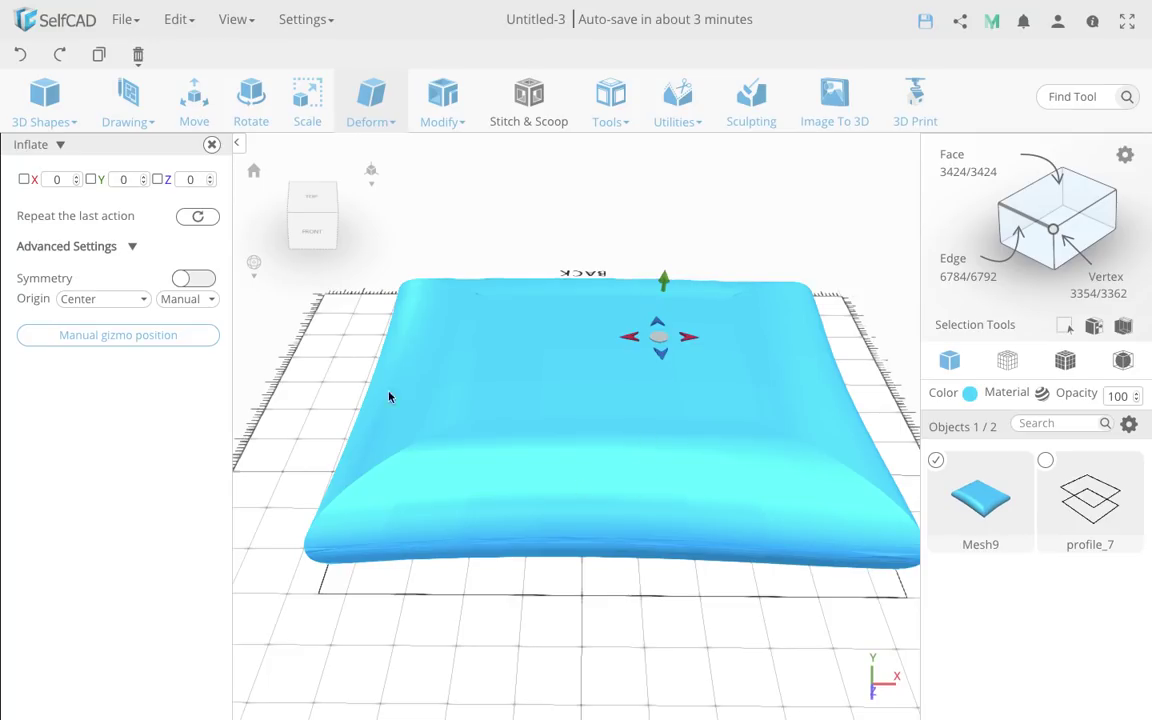
# Texture Mesh9 with the Custom woven fabric image using Face Projection at 1 × 1
pyautogui.click(211, 144)
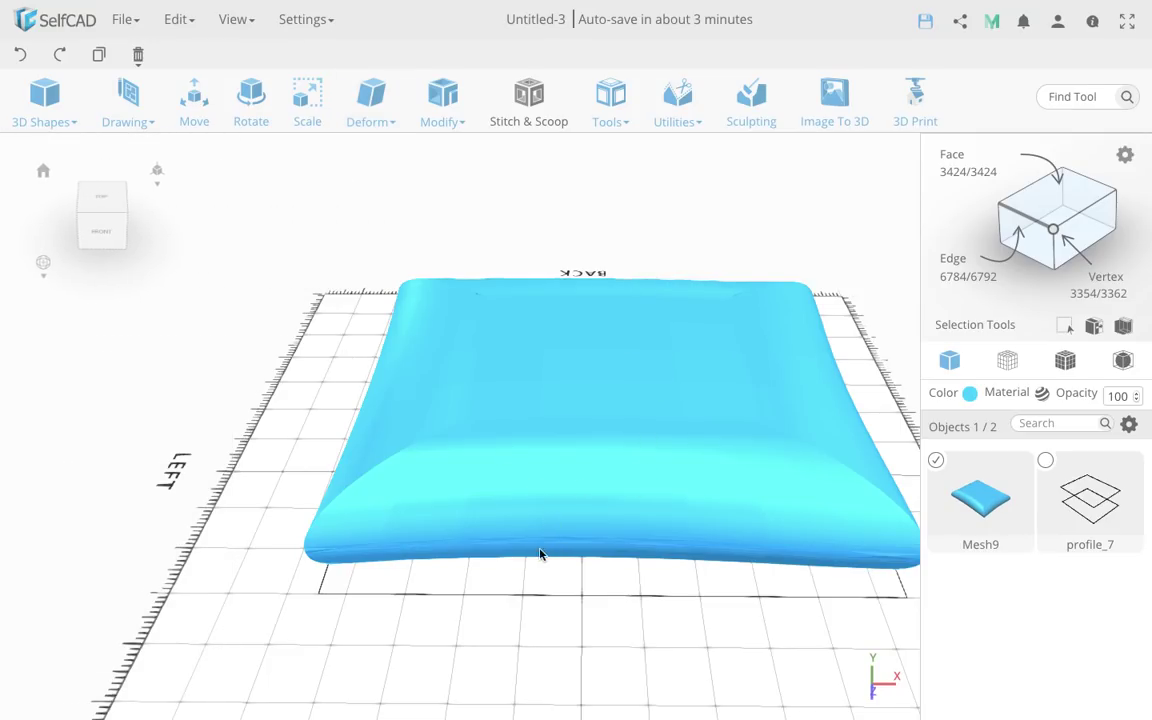
pyautogui.moveTo(540, 553)
pyautogui.mouseDown()
pyautogui.moveTo(303, 519)
pyautogui.moveTo(527, 539)
pyautogui.mouseUp()
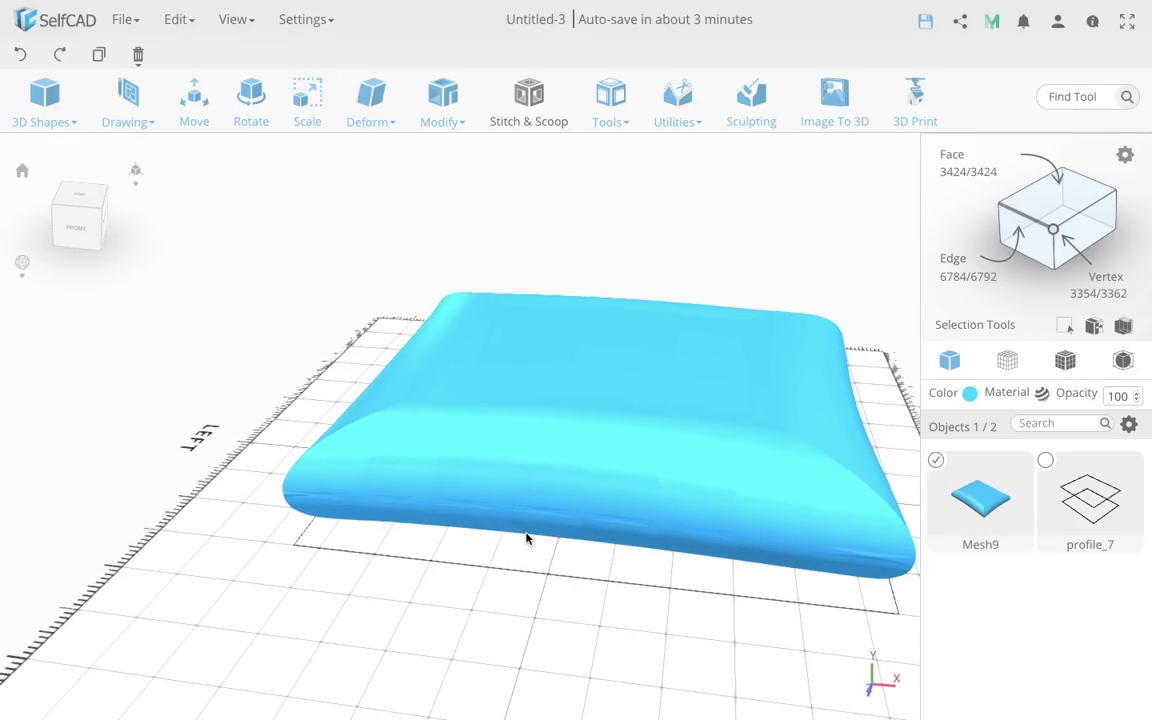
pyautogui.click(1041, 394)
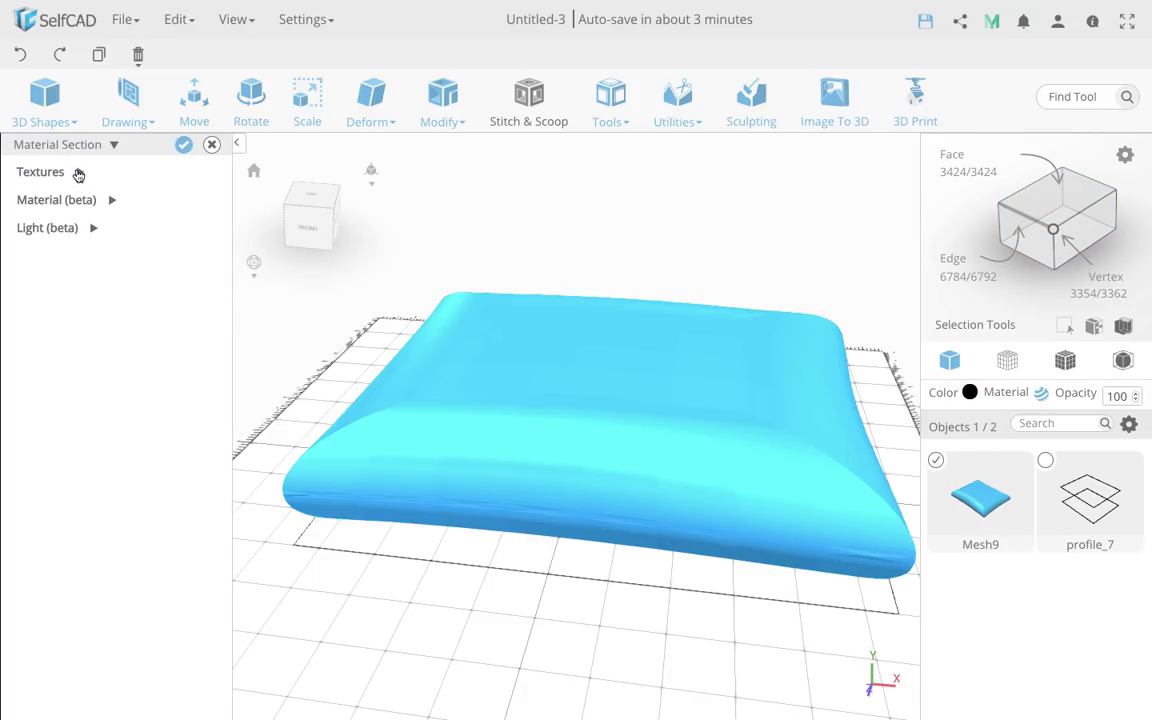
pyautogui.click(78, 171)
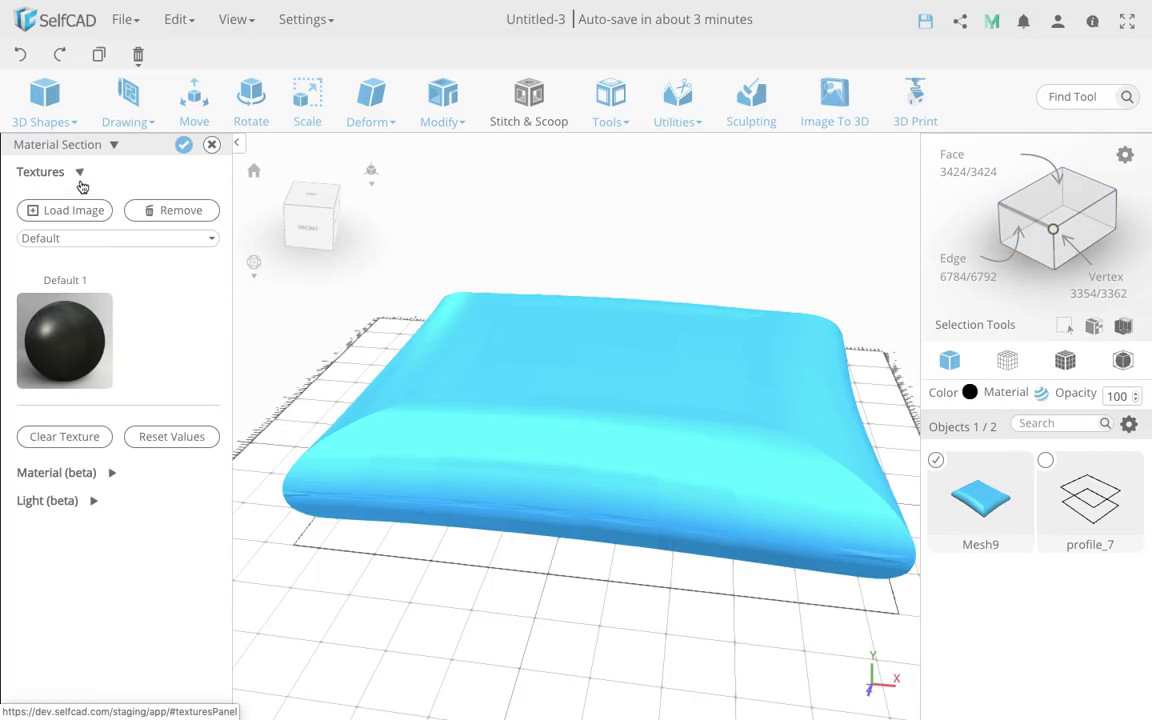
pyautogui.click(97, 242)
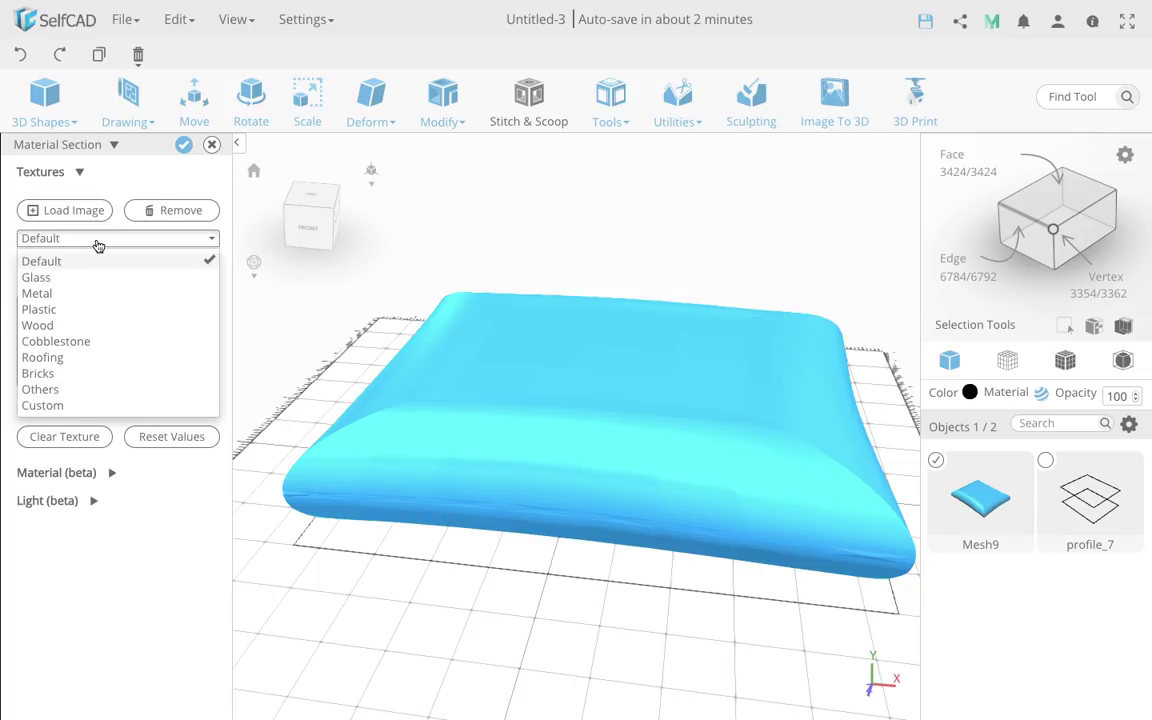
pyautogui.click(84, 405)
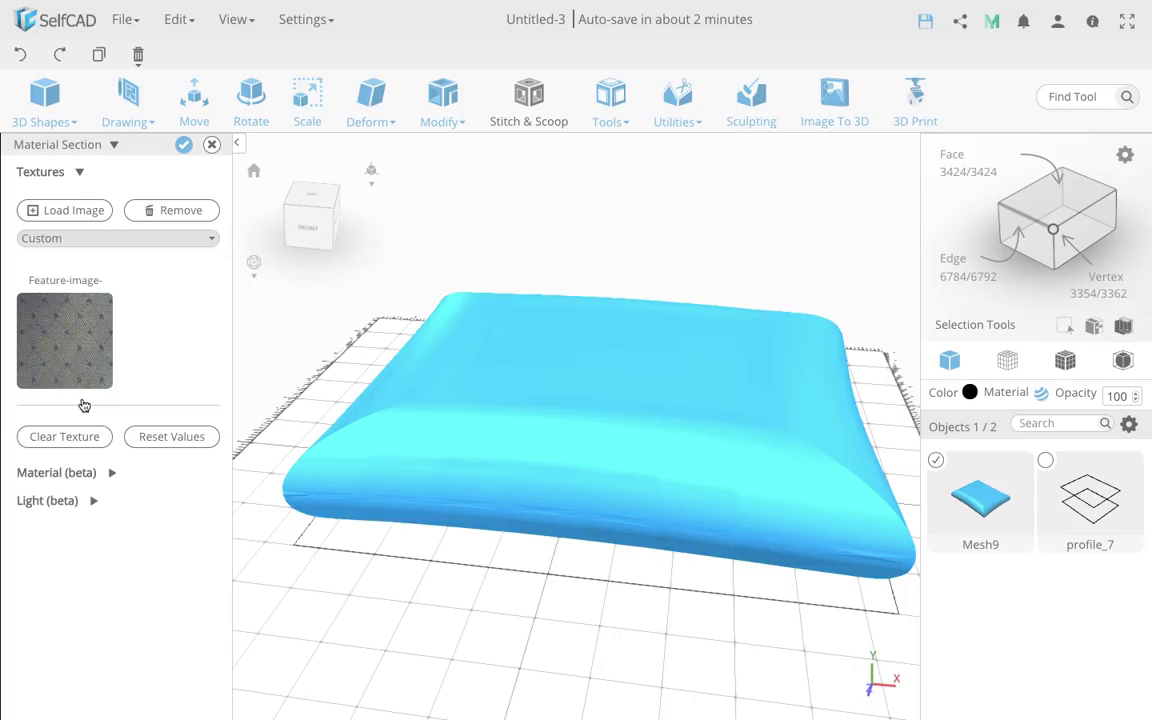
pyautogui.click(73, 339)
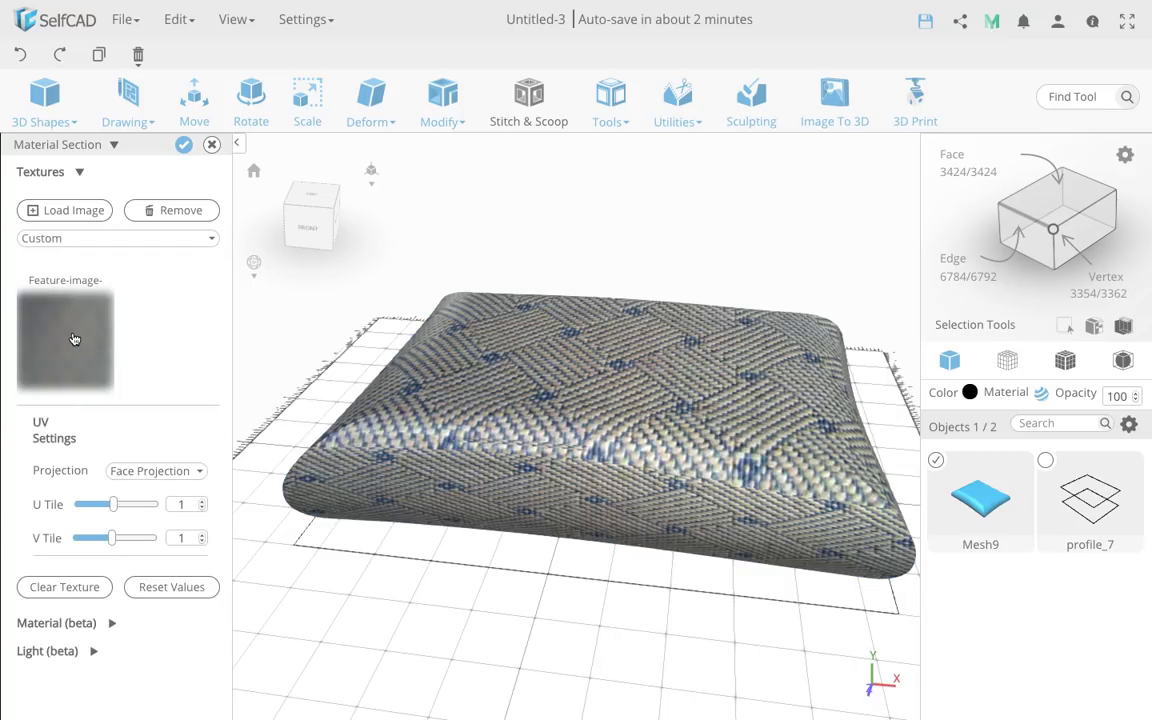
pyautogui.click(183, 145)
pyautogui.moveTo(540, 370); pyautogui.dragTo(576, 454)
pyautogui.moveTo(515, 415); pyautogui.dragTo(547, 441)
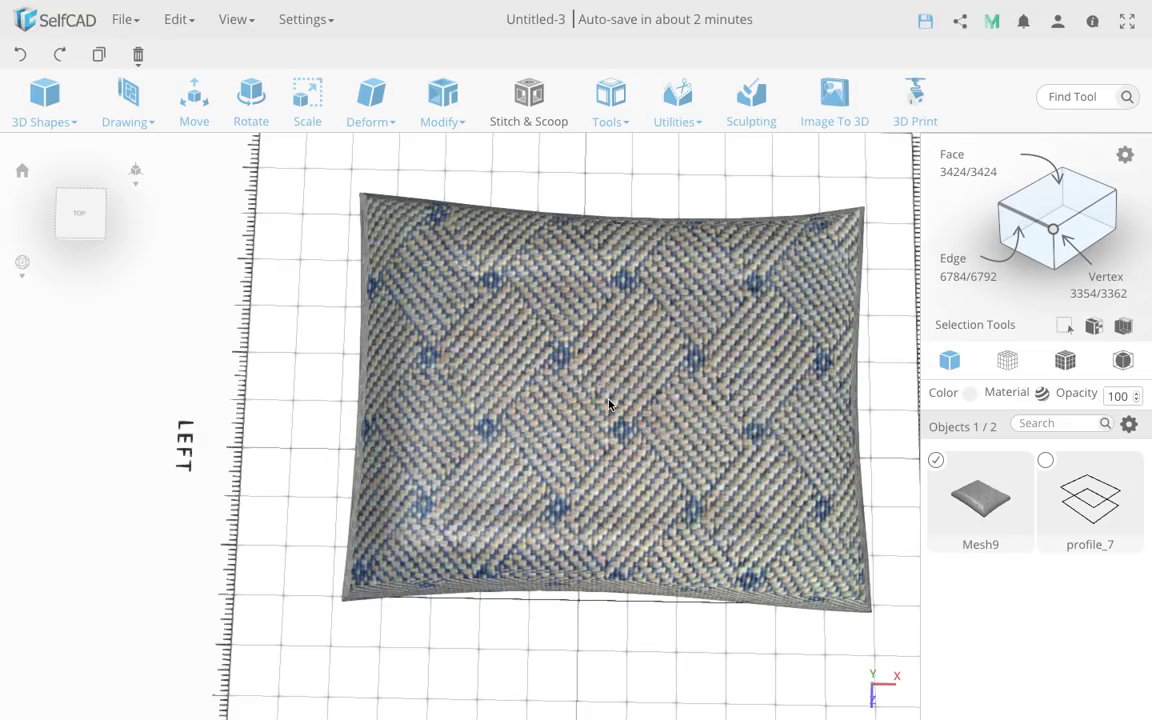
pyautogui.moveTo(633, 456)
pyautogui.mouseDown()
pyautogui.moveTo(635, 437)
pyautogui.moveTo(643, 450)
pyautogui.mouseUp()
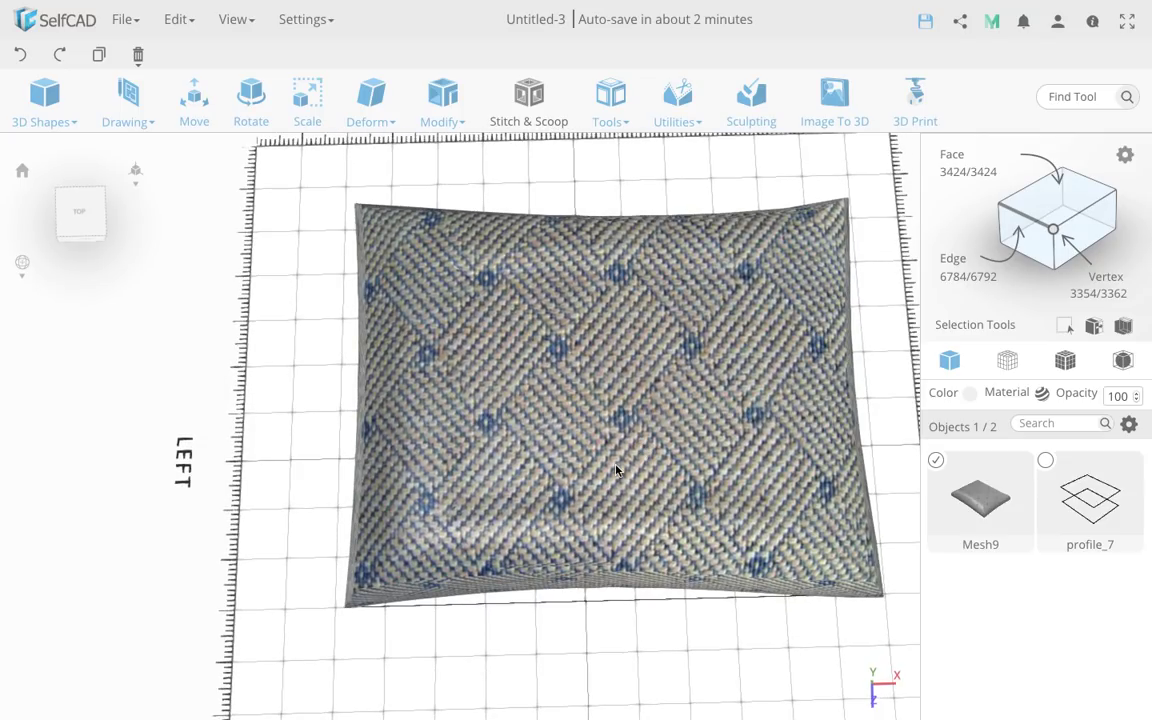
pyautogui.click(656, 120)
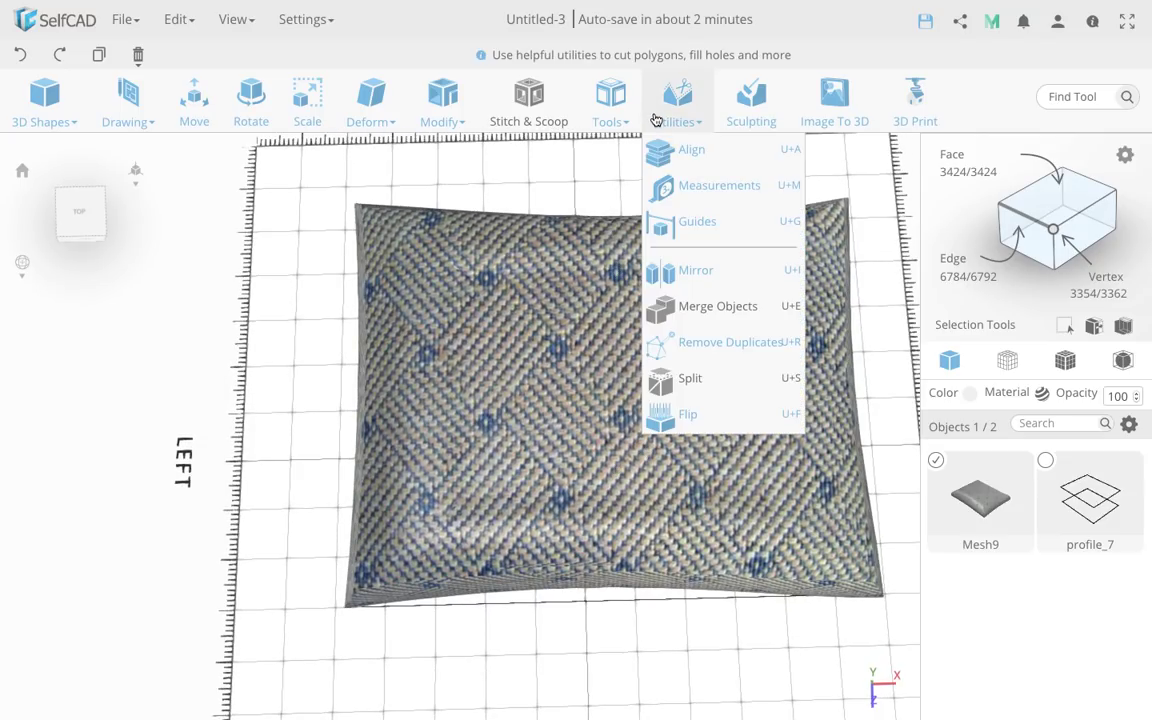